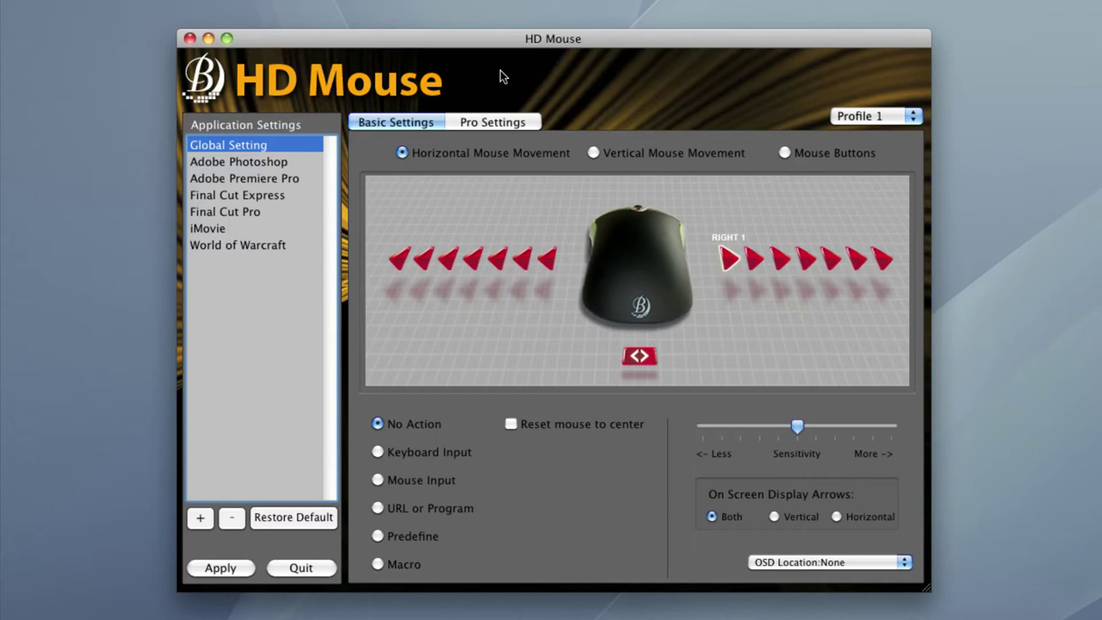
- Keep Profile 1 active and show Final Cut Pro's Horizontal Mouse Movement settings
{"action": "left_click", "coordinate": [910, 118]}
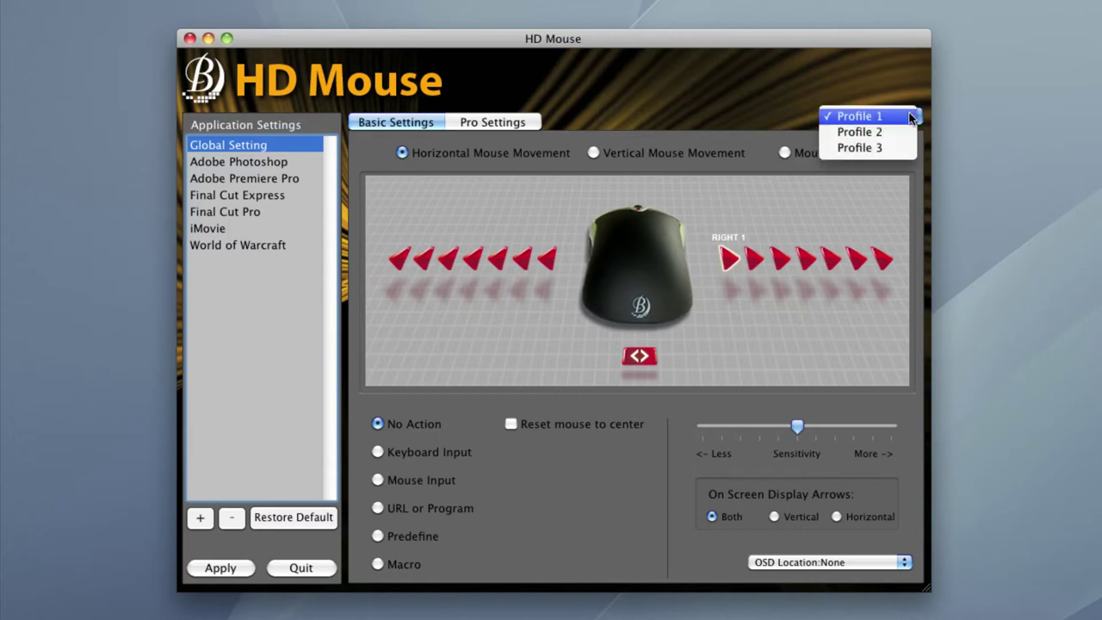
{"action": "left_click", "coordinate": [911, 118]}
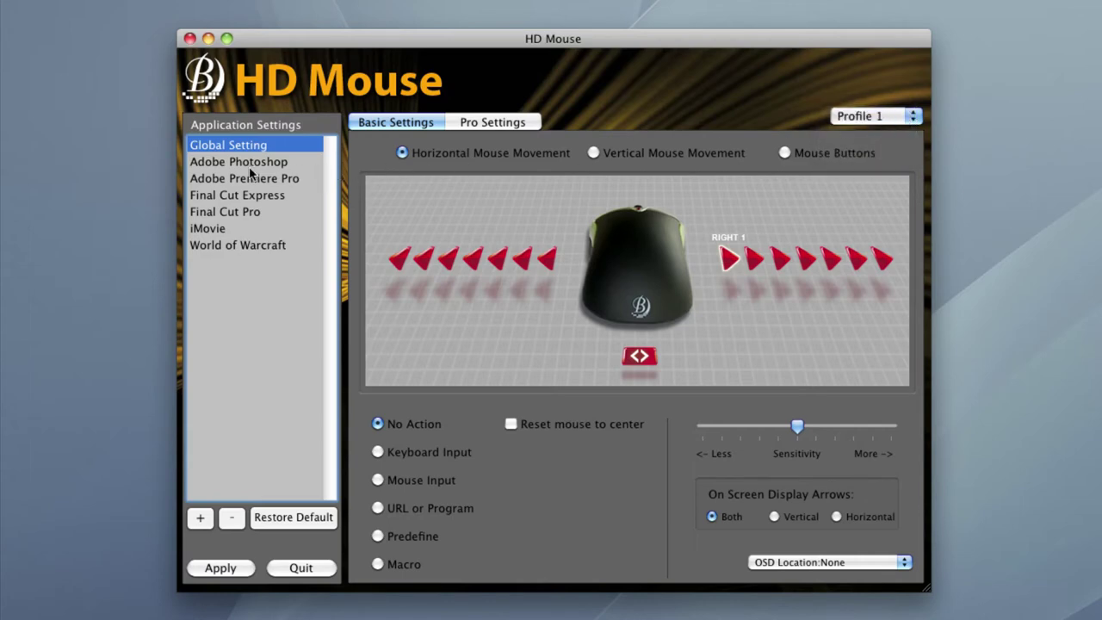
{"action": "left_click", "coordinate": [243, 211]}
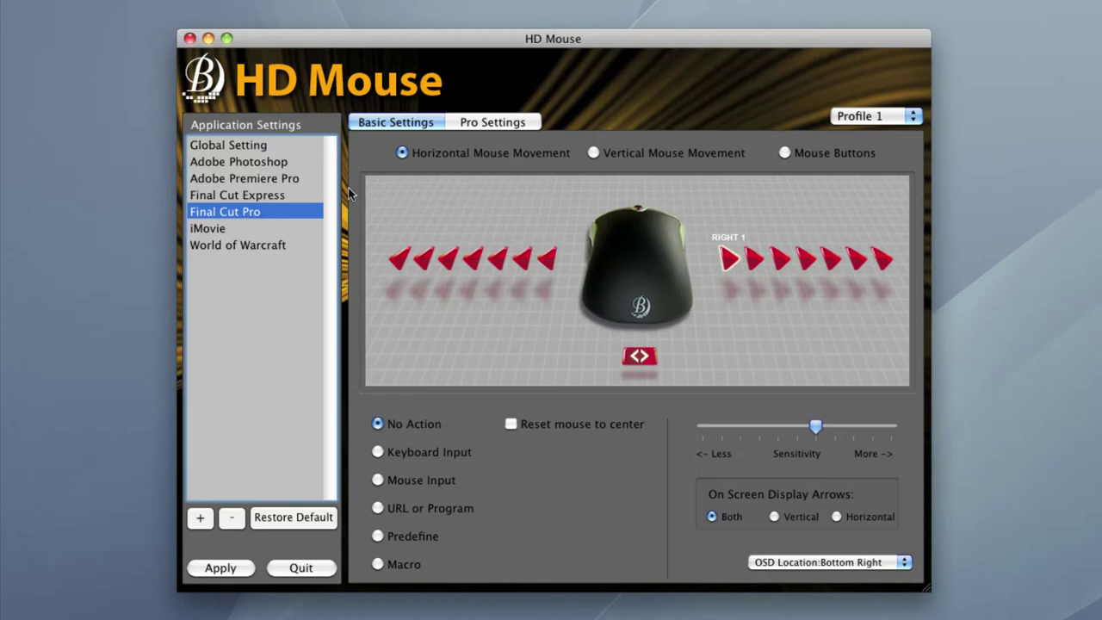
{"action": "left_click", "coordinate": [485, 153]}
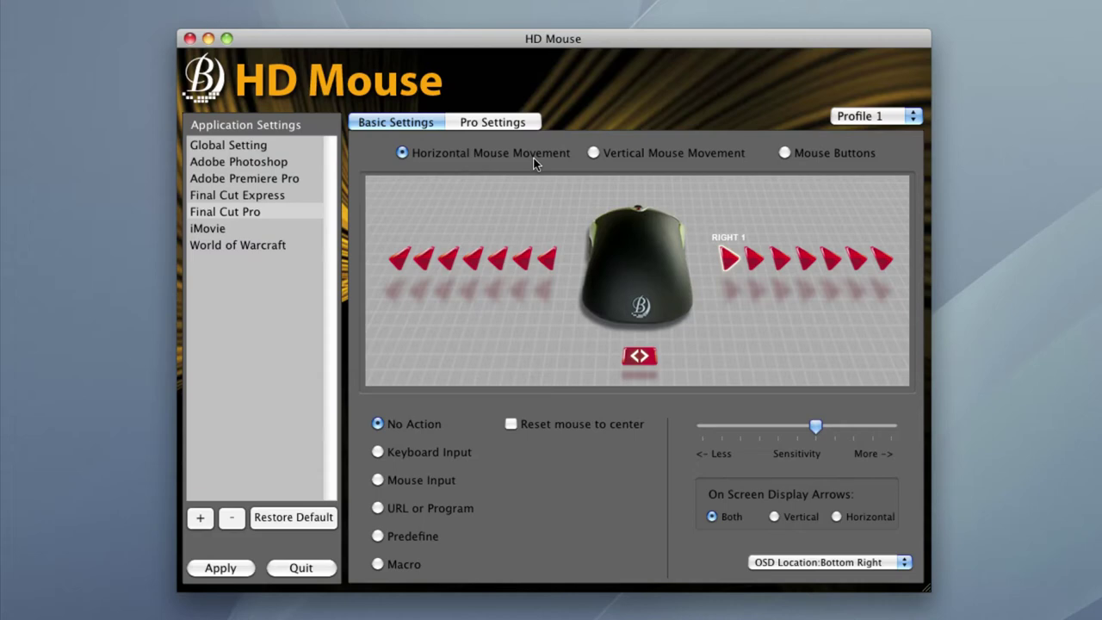
- Map LEFT 1, LEFT 2 and LEFT 3 to Ctrl+F6, Ctrl+F5 and Ctrl+F4
{"action": "left_click", "coordinate": [547, 258]}
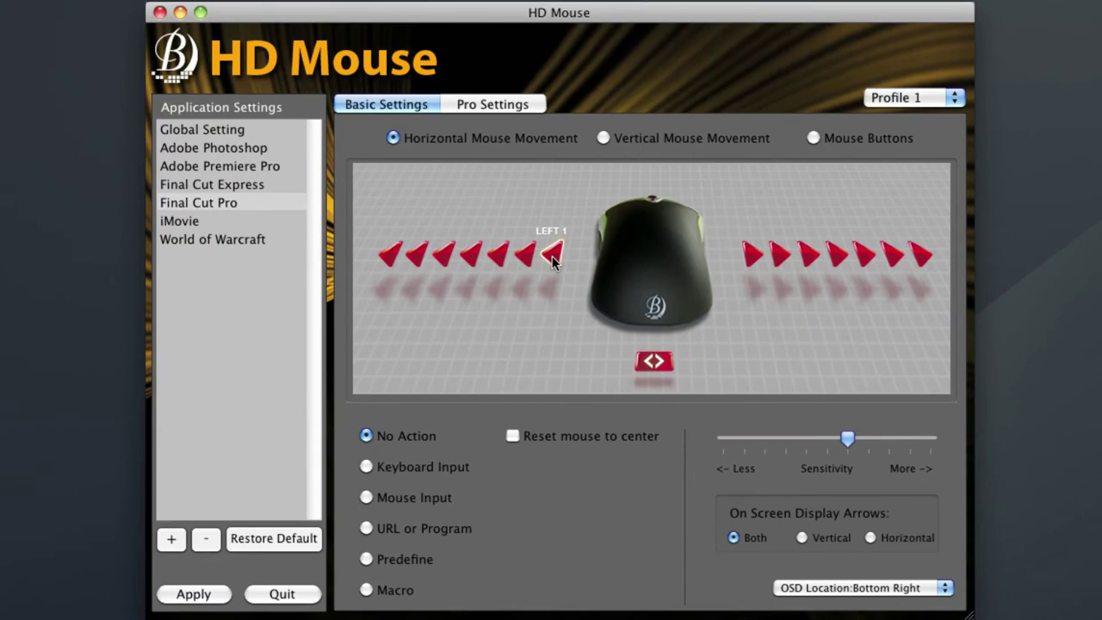
{"action": "left_click", "coordinate": [407, 466]}
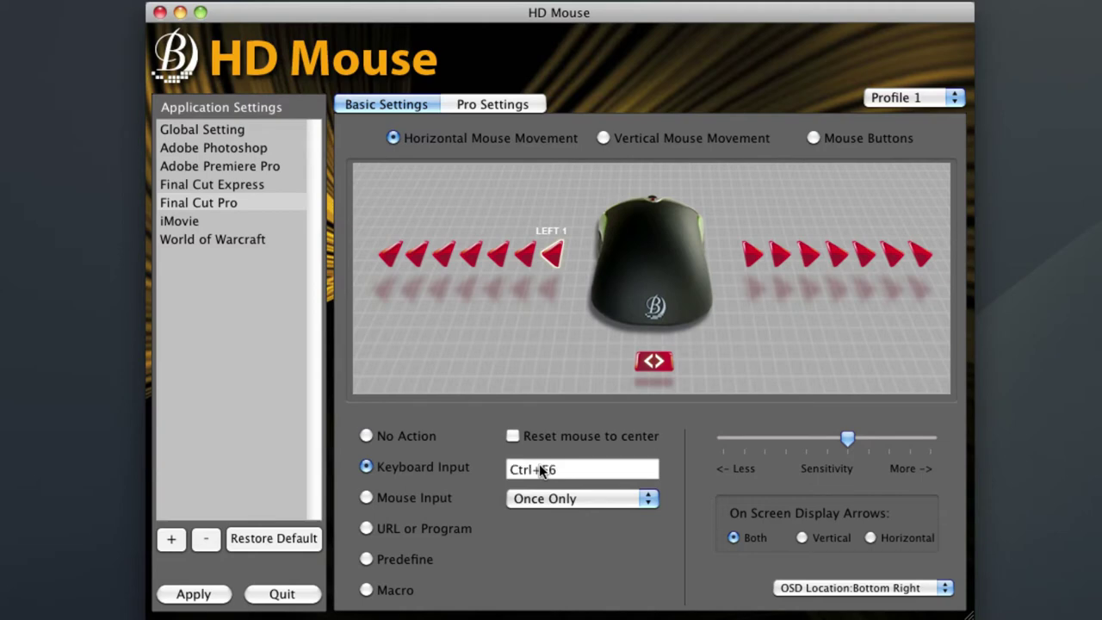
{"action": "left_click", "coordinate": [524, 260]}
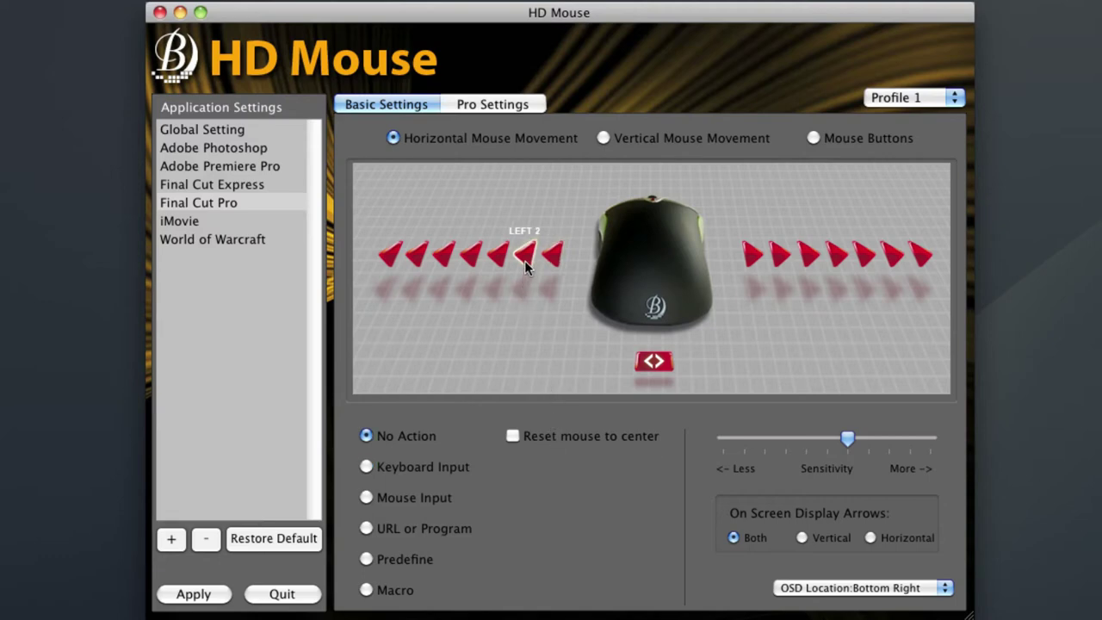
{"action": "left_click", "coordinate": [447, 465]}
{"action": "key", "text": "ctrl+F5"}
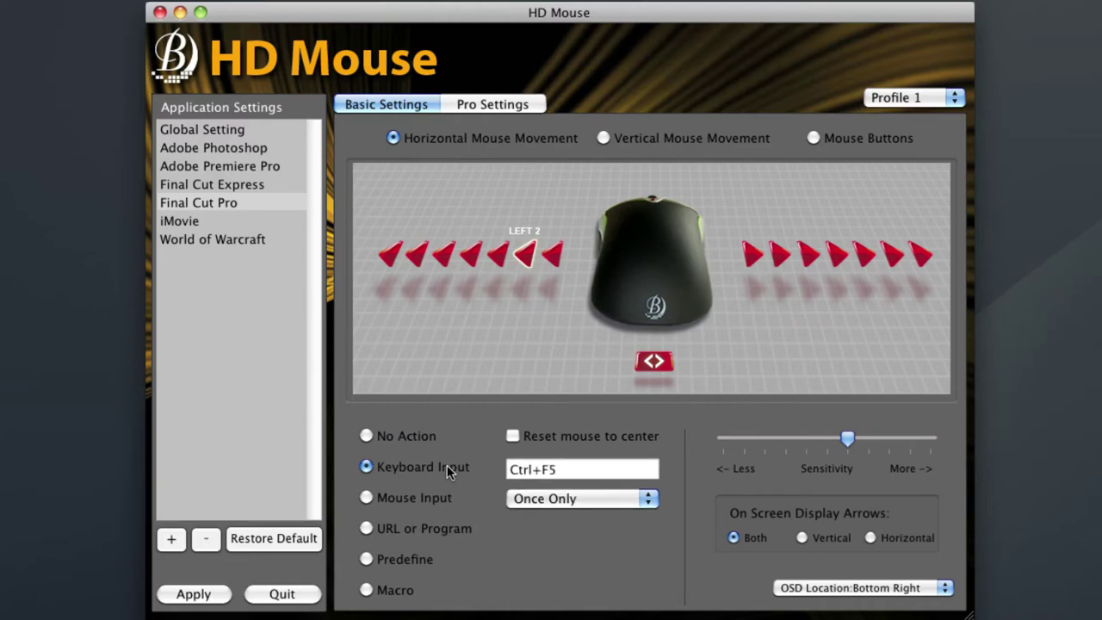
{"action": "left_click", "coordinate": [496, 255]}
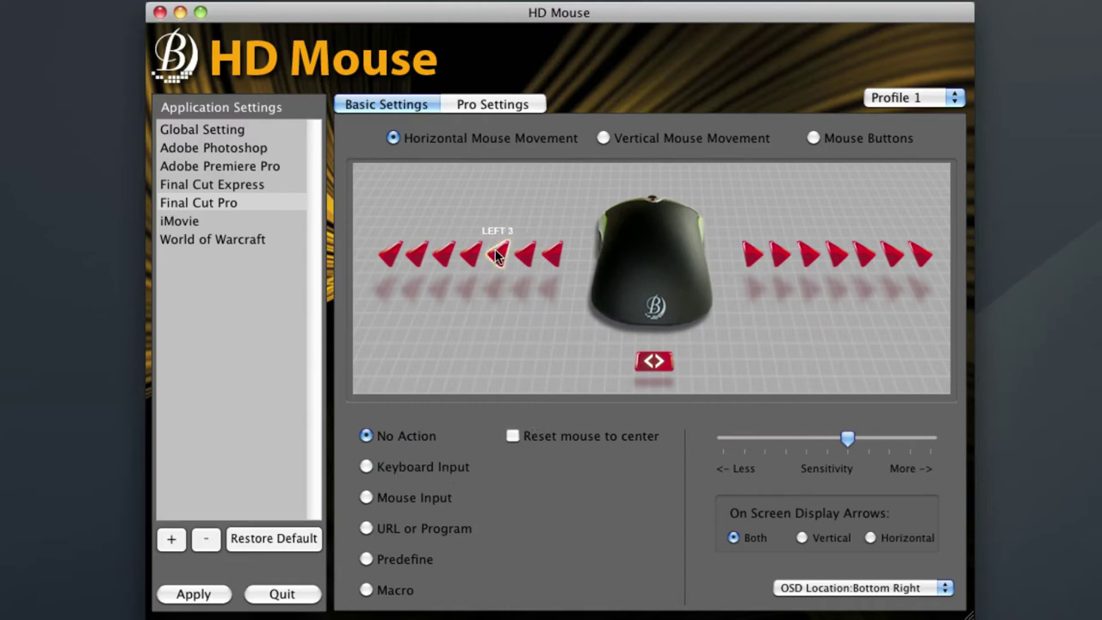
{"action": "left_click", "coordinate": [444, 469]}
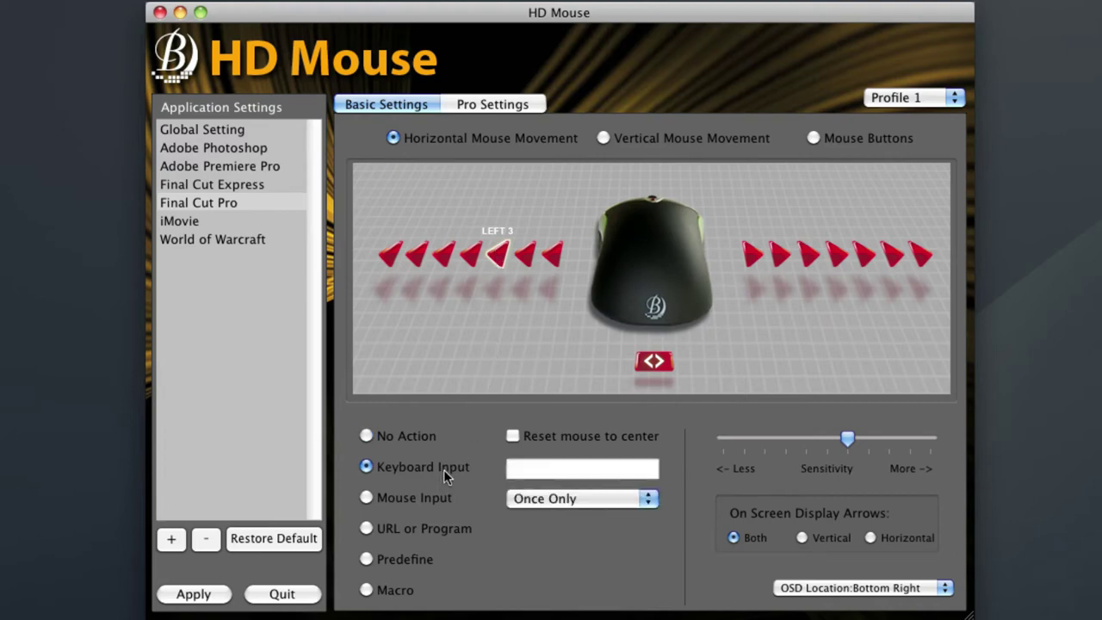
{"action": "key", "text": "ctrl+F4"}
- Map LEFT 4 to Ctrl+F3 and LEFT 5 to Ctrl+F2
{"action": "left_click", "coordinate": [473, 248]}
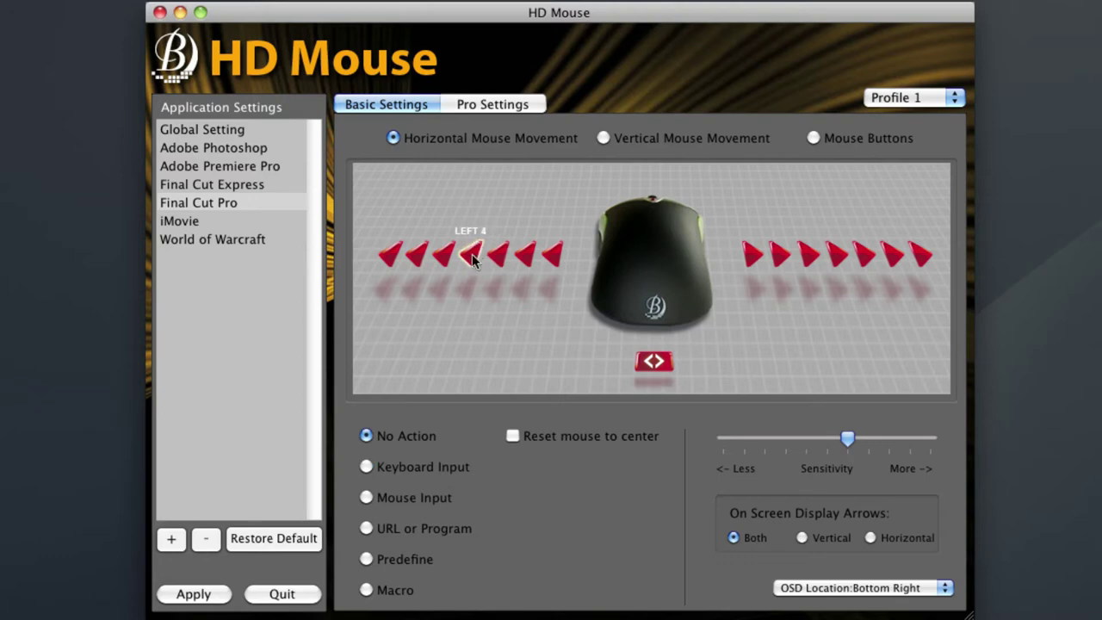
{"action": "left_click", "coordinate": [414, 464]}
{"action": "key", "text": "ctrl+F3"}
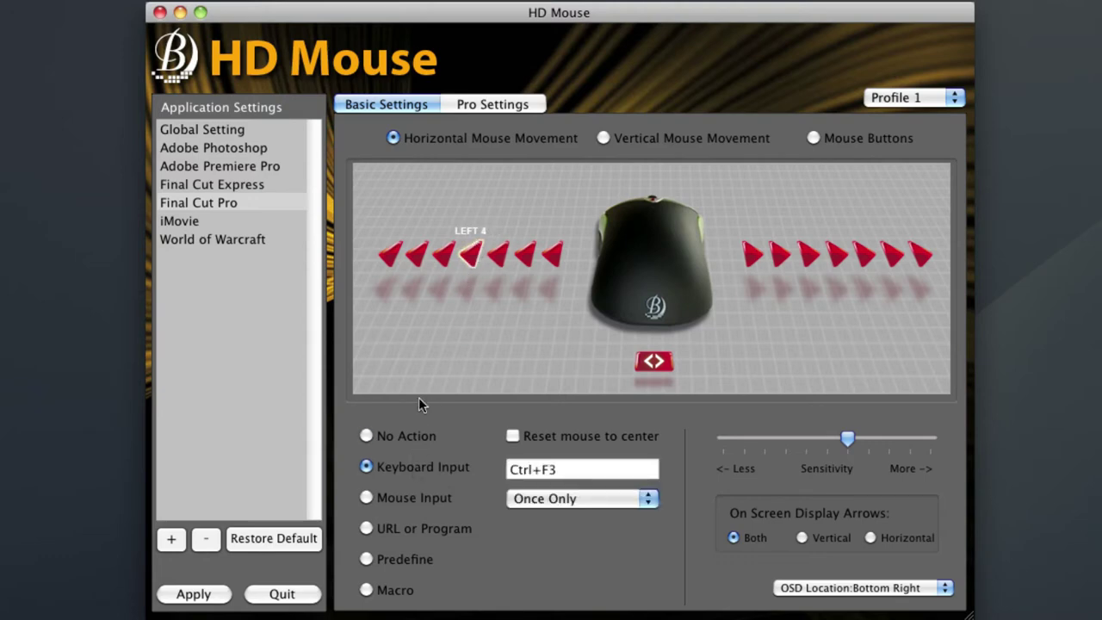
{"action": "left_click", "coordinate": [443, 260]}
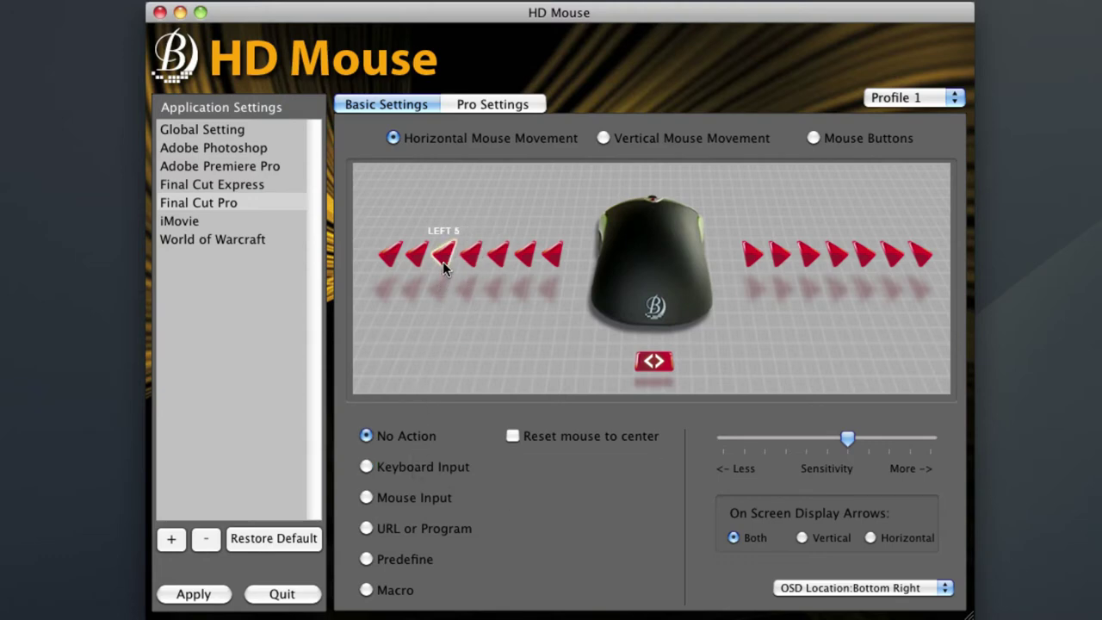
{"action": "left_click", "coordinate": [414, 466]}
{"action": "key", "text": "ctrl+F2"}
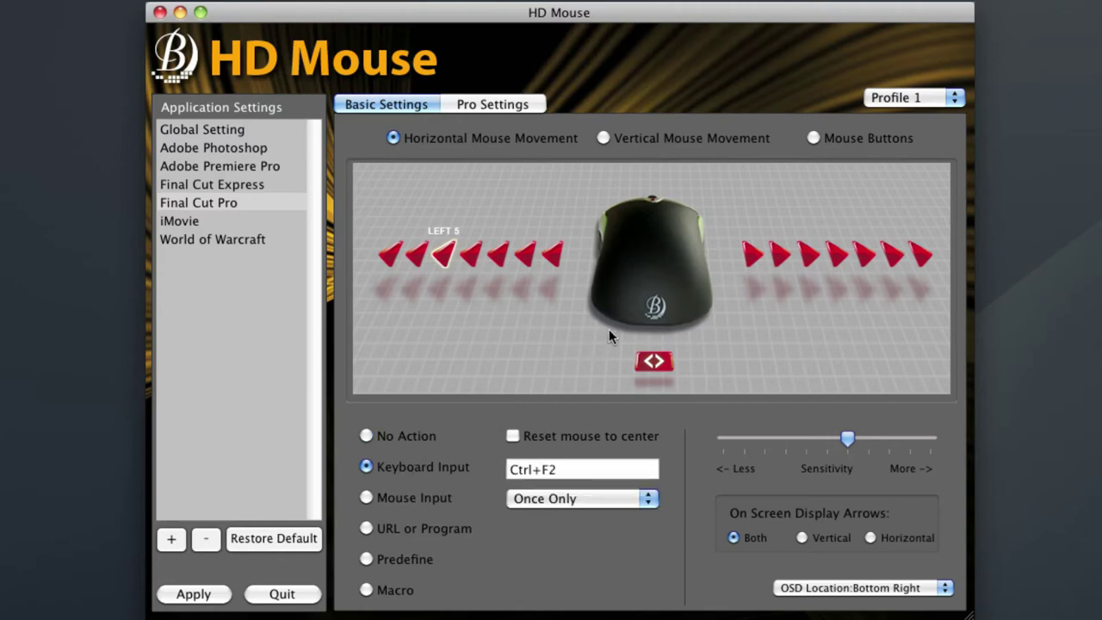
{"action": "left_click", "coordinate": [746, 255]}
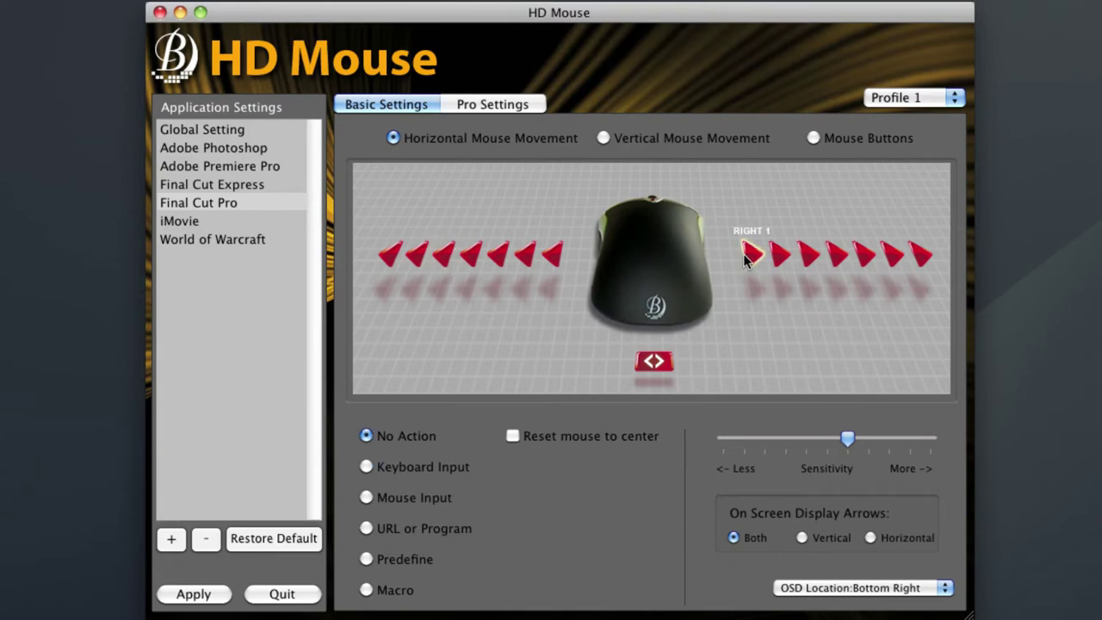
- Map RIGHT 1, RIGHT 2 and RIGHT 3 to Ctrl+F7, Ctrl+F8 and Ctrl+F9
{"action": "left_click", "coordinate": [443, 465]}
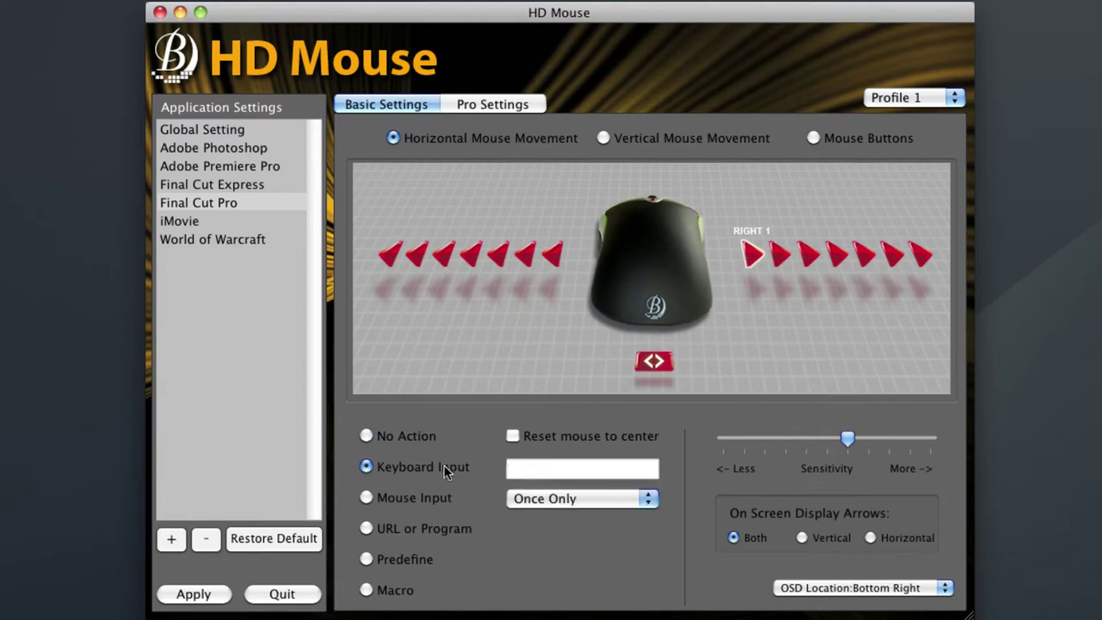
{"action": "key", "text": "ctrl+F7"}
{"action": "left_click", "coordinate": [779, 254]}
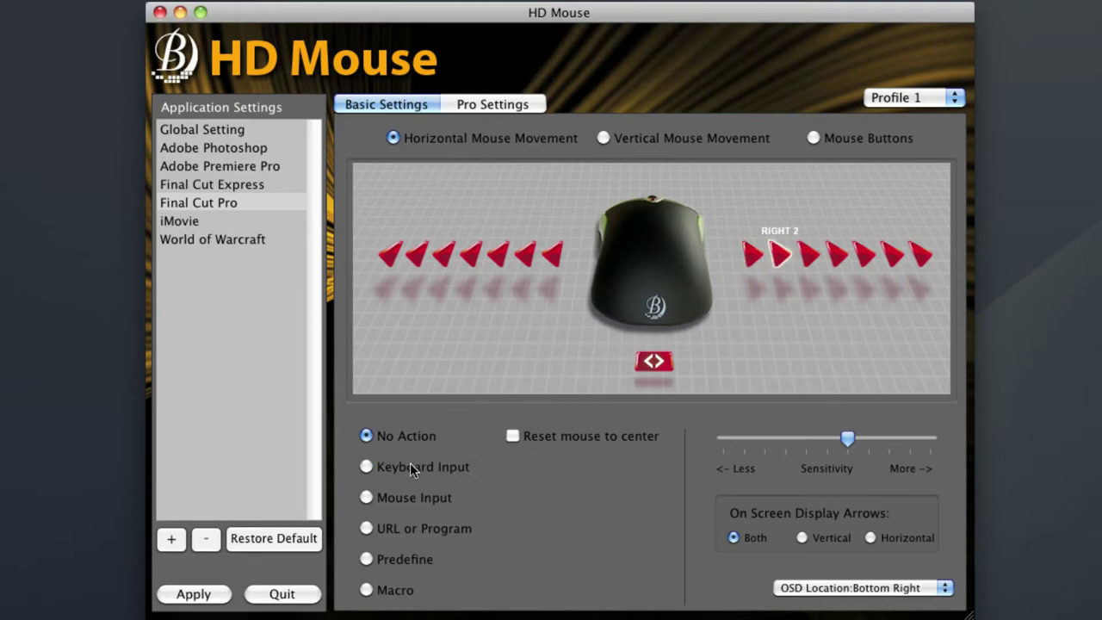
{"action": "left_click", "coordinate": [410, 465]}
{"action": "key", "text": "ctrl+F8"}
{"action": "left_click", "coordinate": [809, 257]}
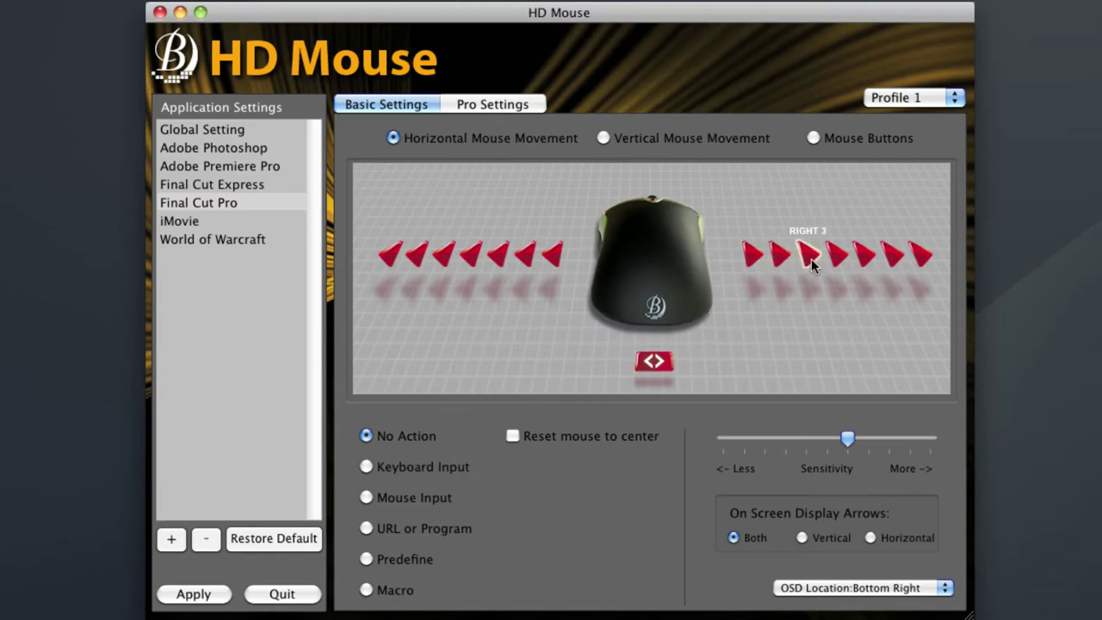
{"action": "left_click", "coordinate": [453, 468]}
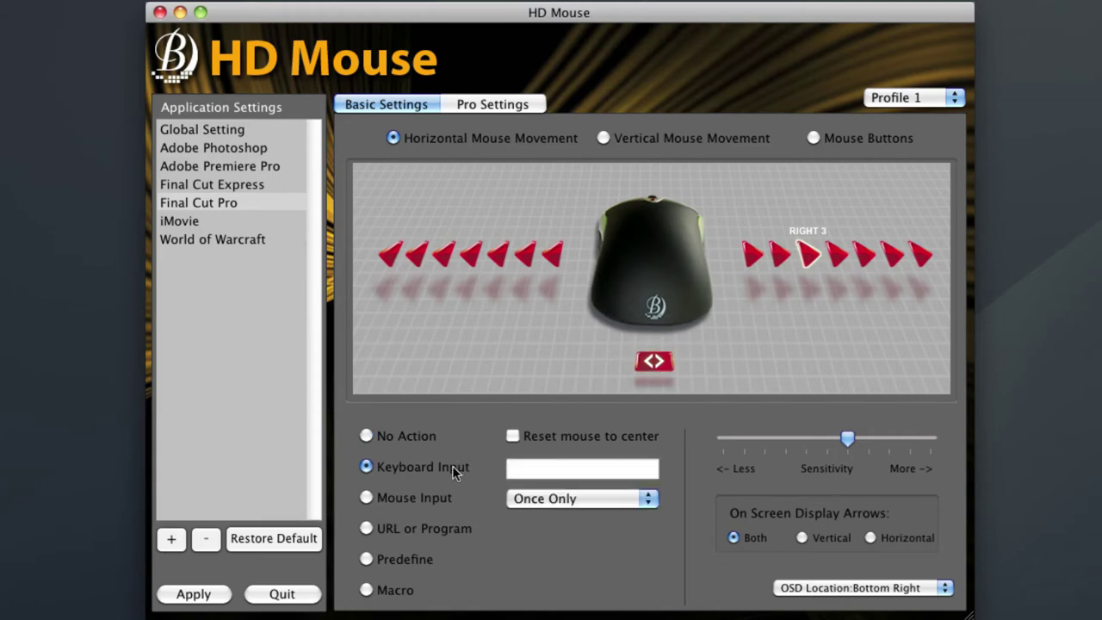
{"action": "key", "text": "ctrl+F9"}
- Map RIGHT 4, RIGHT 5 and RIGHT 6 to Ctrl+F10, Ctrl+F11 and Ctrl+F12
{"action": "left_click", "coordinate": [837, 254]}
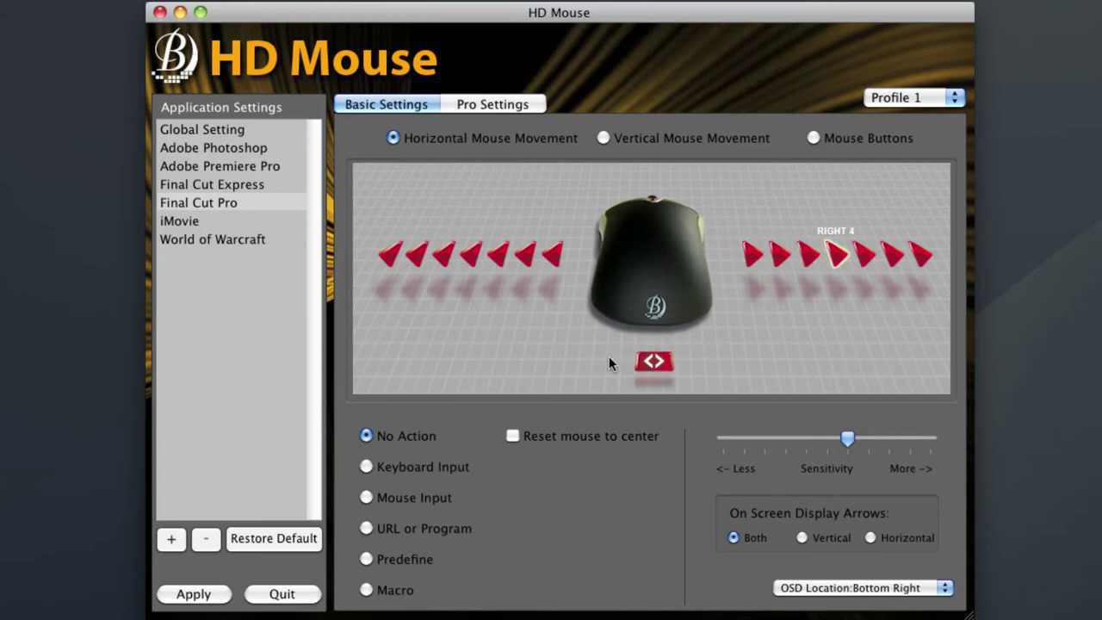
{"action": "left_click", "coordinate": [417, 467]}
{"action": "key", "text": "ctrl+F10"}
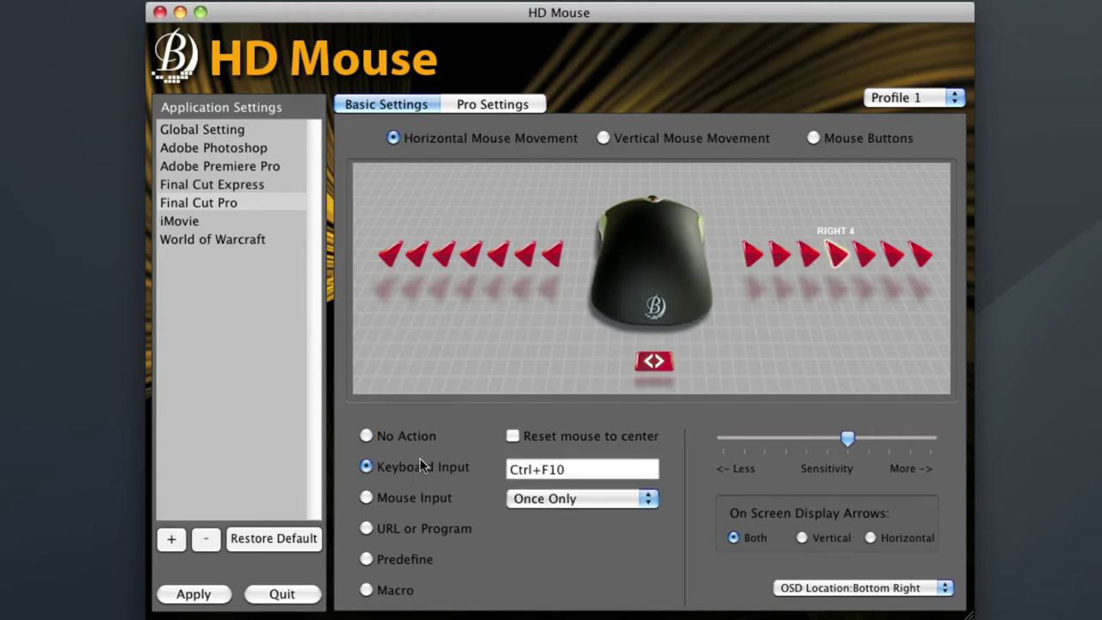
{"action": "left_click", "coordinate": [860, 257]}
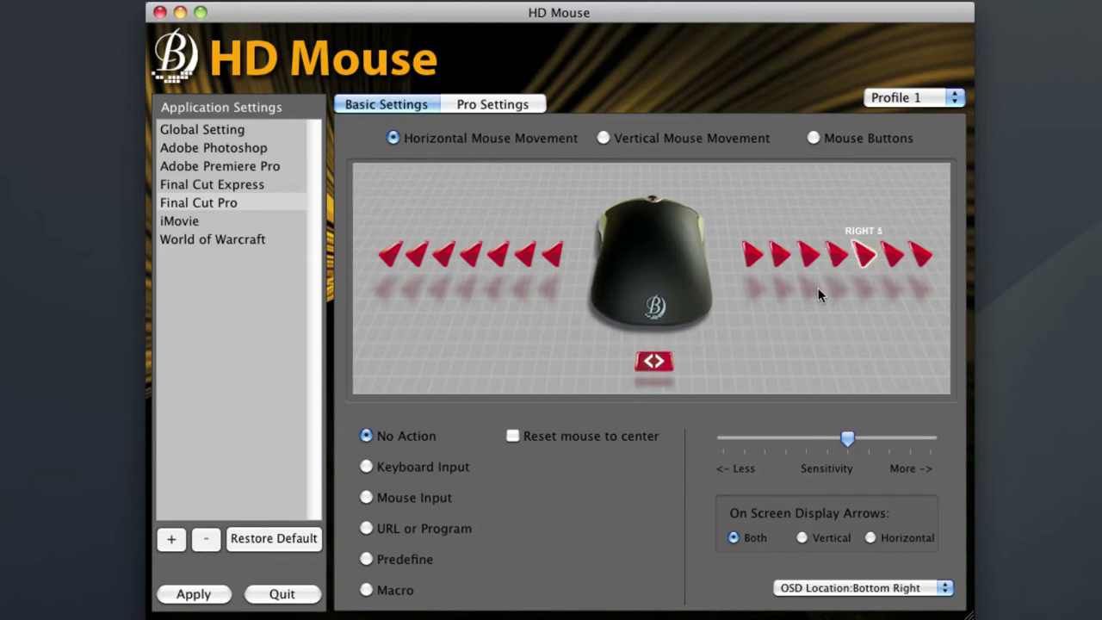
{"action": "left_click", "coordinate": [406, 464]}
{"action": "key", "text": "ctrl+F11"}
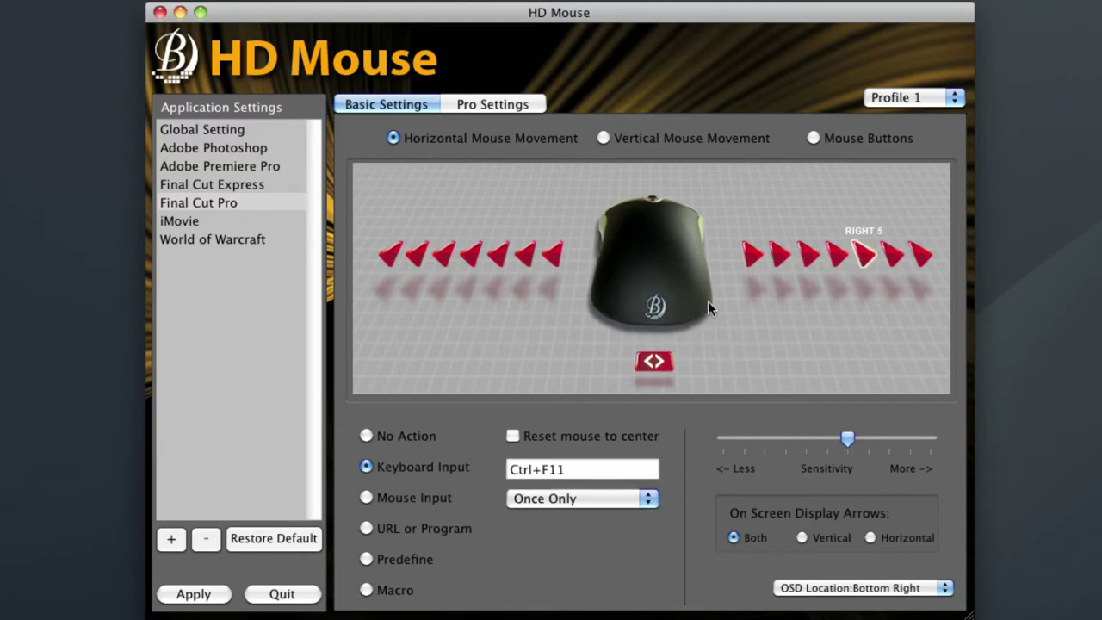
{"action": "left_click", "coordinate": [882, 259]}
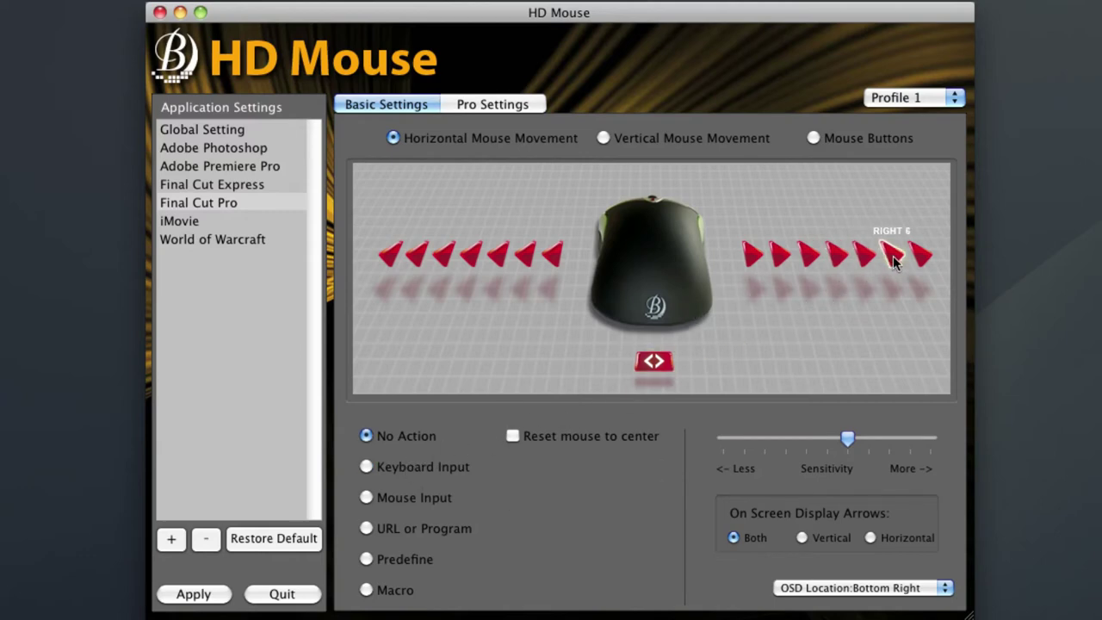
{"action": "left_click", "coordinate": [427, 466]}
{"action": "key", "text": "ctrl+F12"}
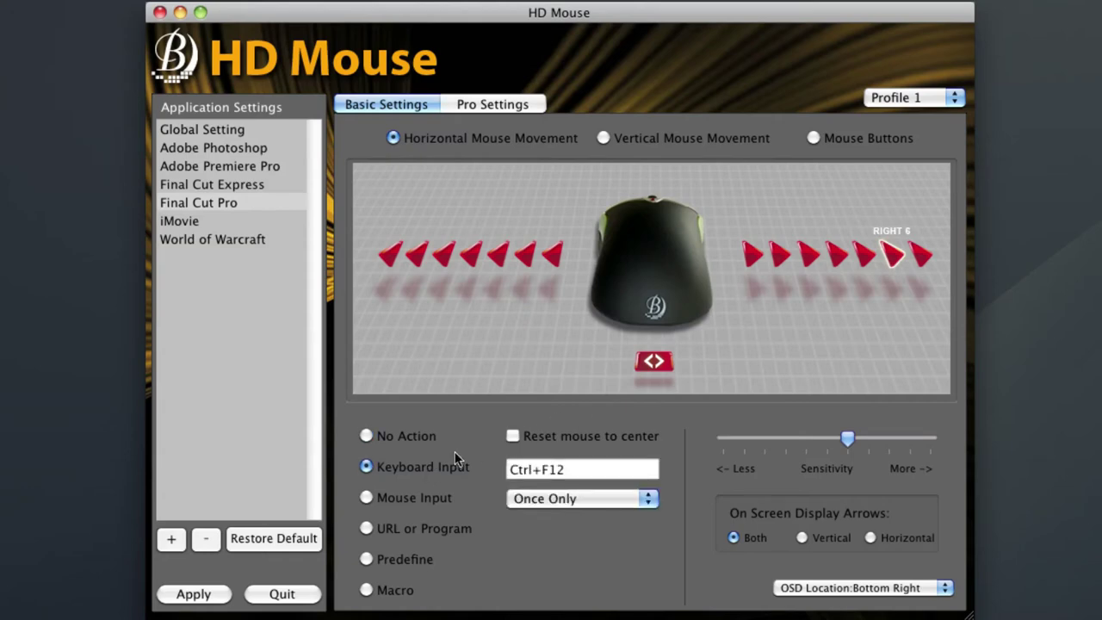
- Make the CENTER position send the keystroke k
{"action": "left_click", "coordinate": [652, 362]}
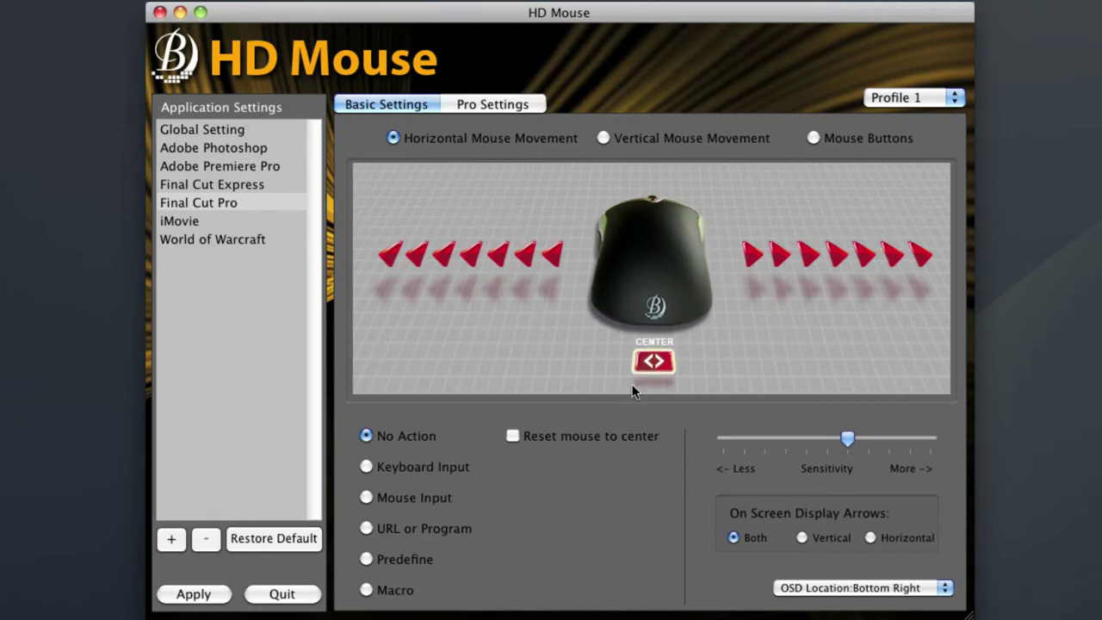
{"action": "left_click", "coordinate": [446, 470]}
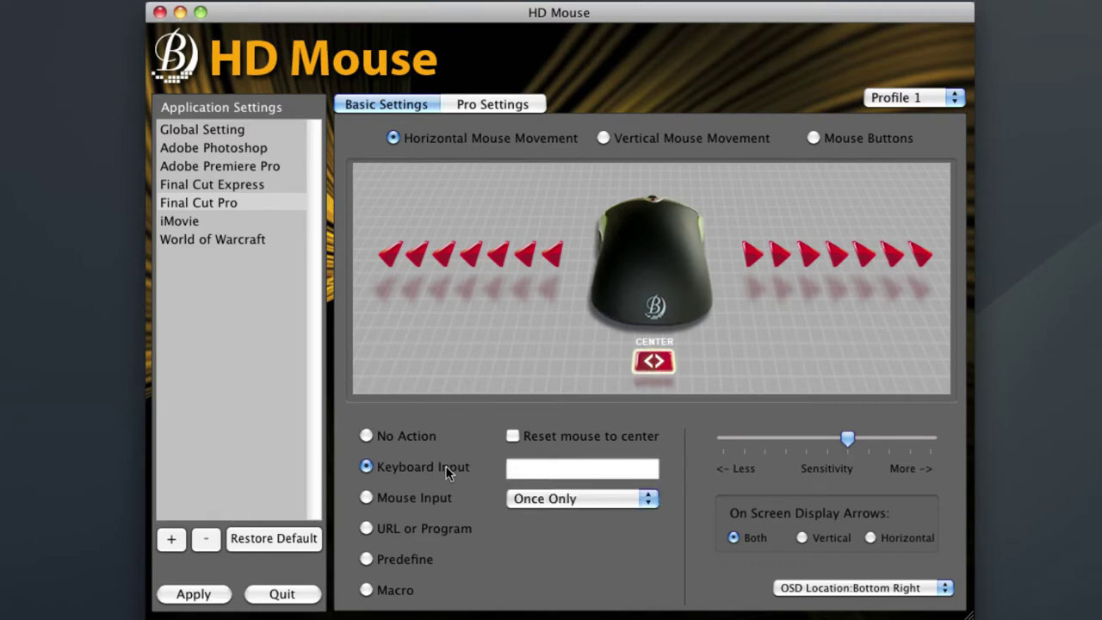
{"action": "type", "text": "k"}
- In the mouse button settings, make the left button send i and the right button send o
{"action": "left_click", "coordinate": [831, 140]}
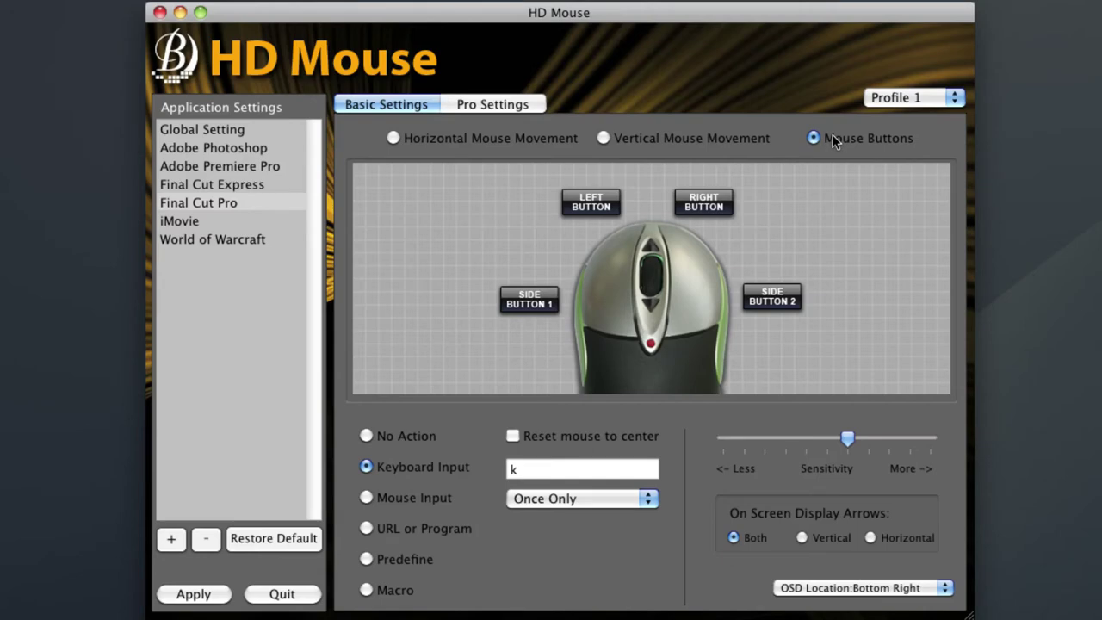
{"action": "left_click", "coordinate": [596, 204]}
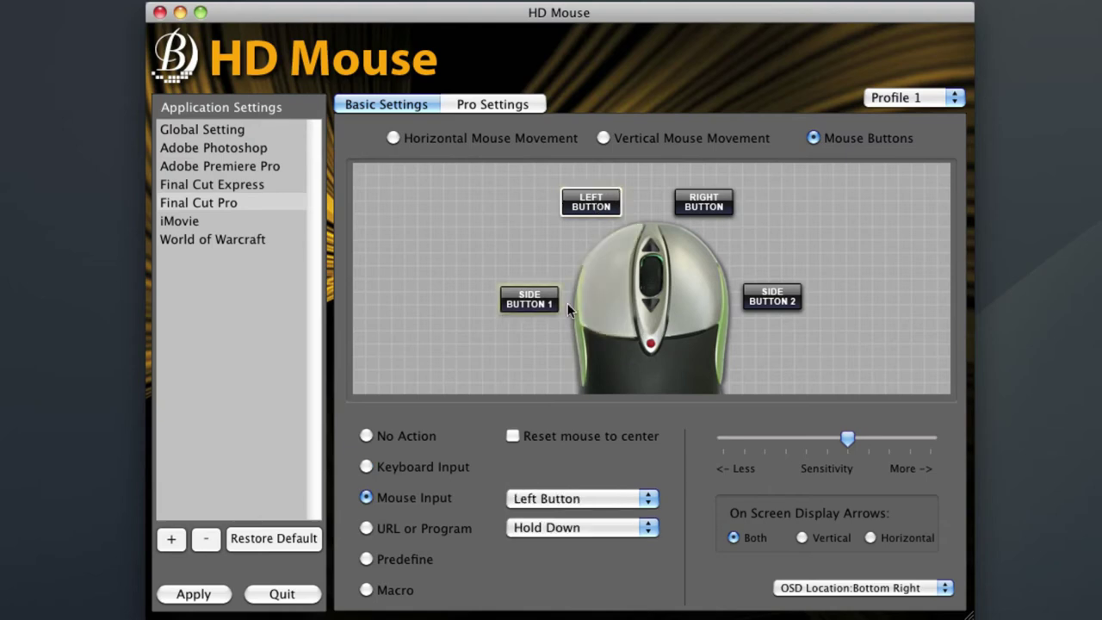
{"action": "left_click", "coordinate": [454, 472]}
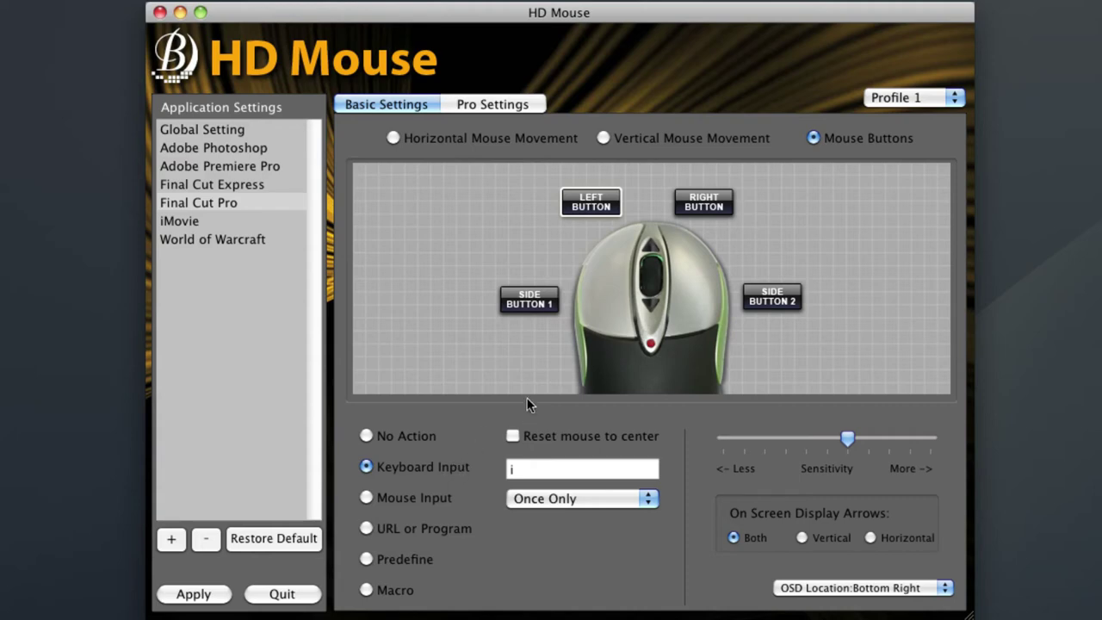
{"action": "left_click", "coordinate": [719, 207]}
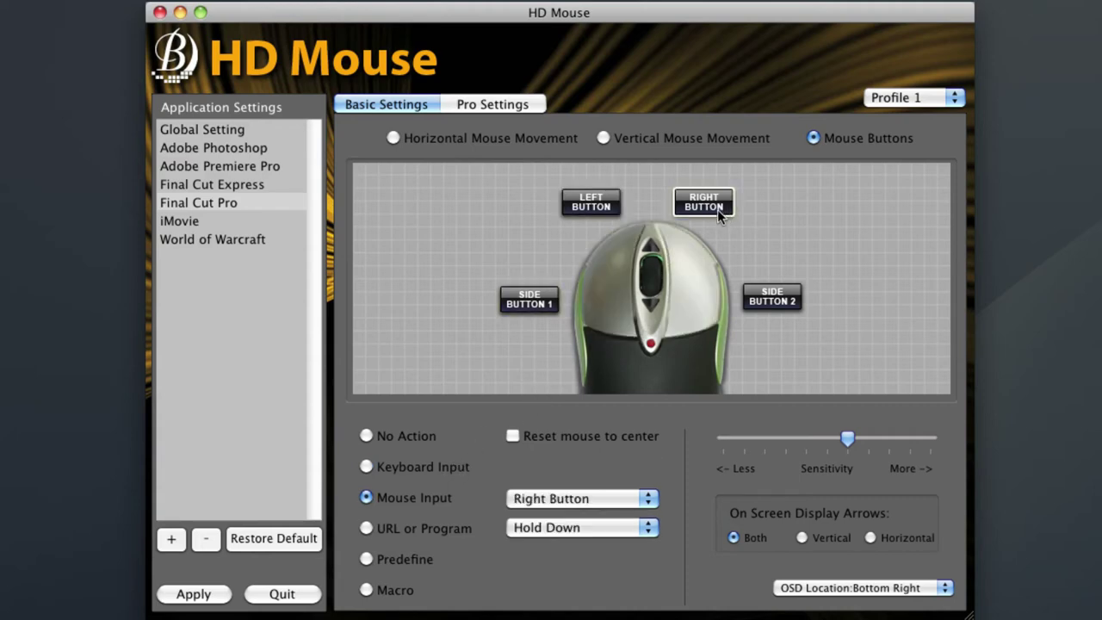
{"action": "left_click", "coordinate": [429, 465]}
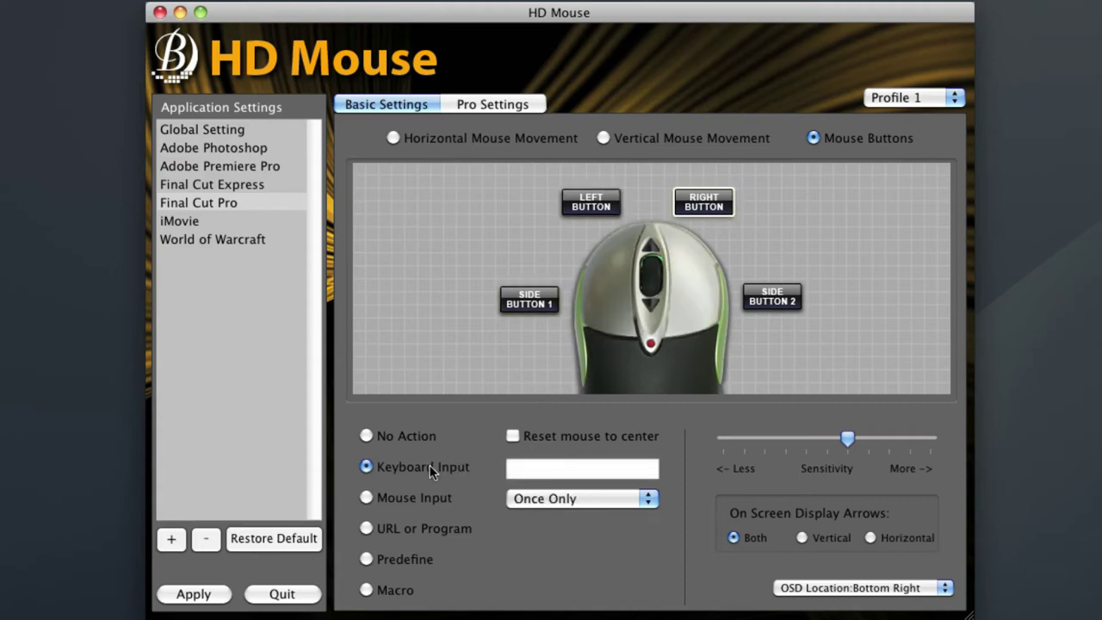
{"action": "type", "text": "o"}
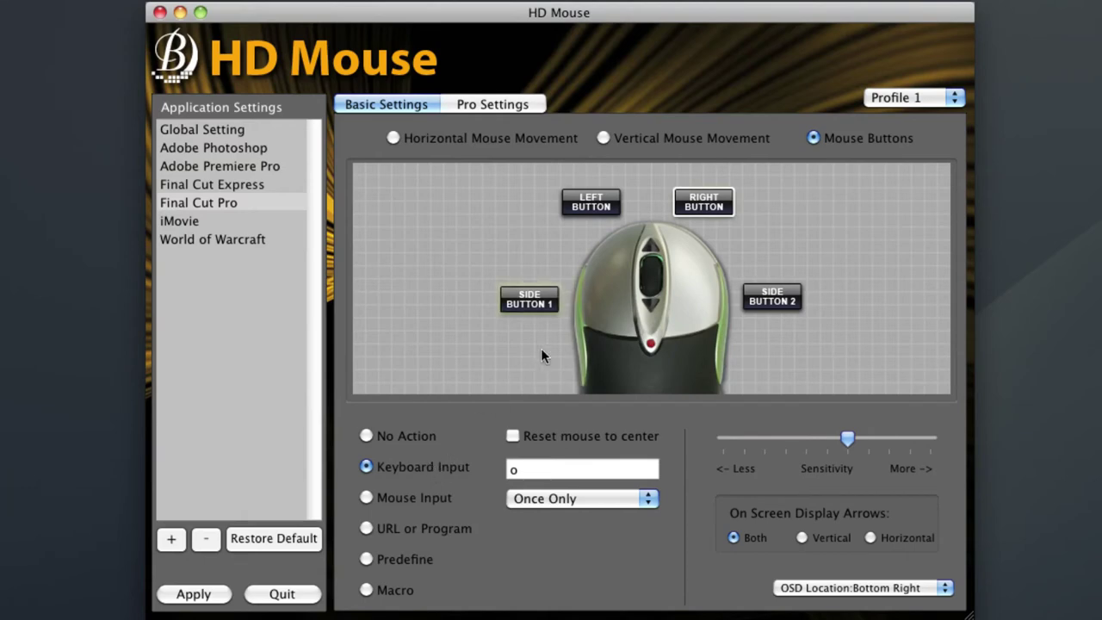
- Map scroll up to Right Arrow, scroll down to Left Arrow, and Side Button 1 to Space
{"action": "left_click", "coordinate": [651, 253]}
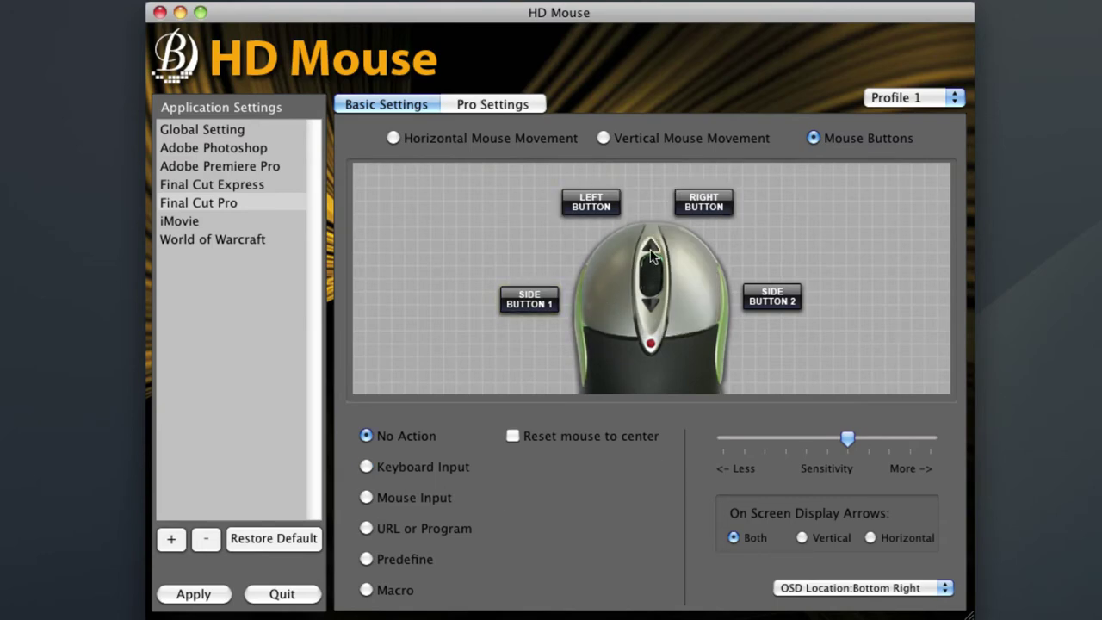
{"action": "left_click", "coordinate": [457, 469]}
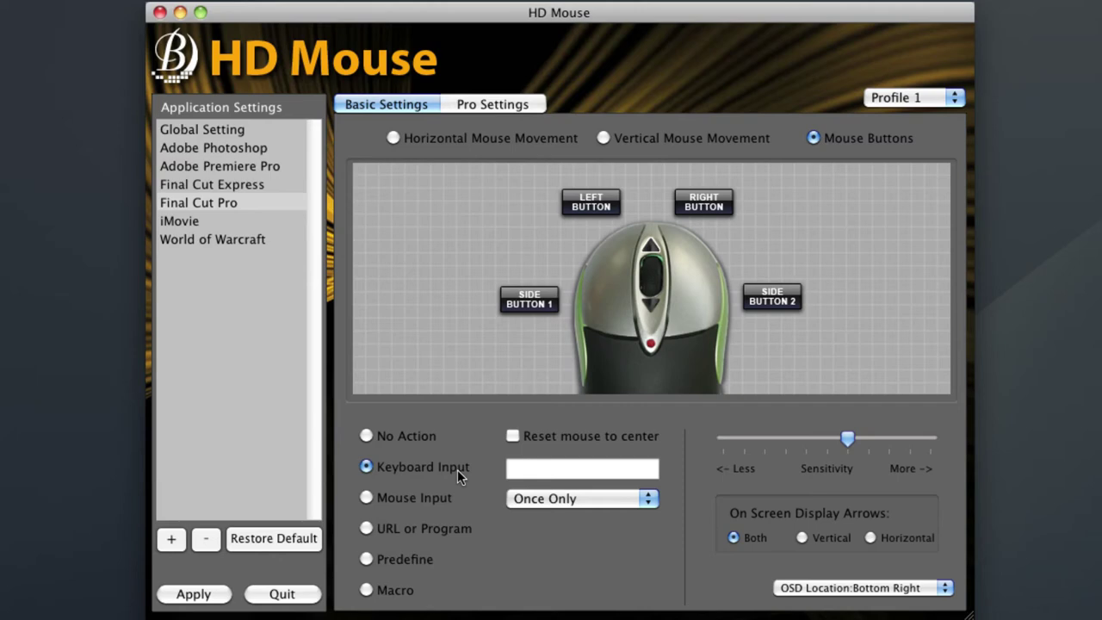
{"action": "key", "text": "Right"}
{"action": "left_click", "coordinate": [649, 304]}
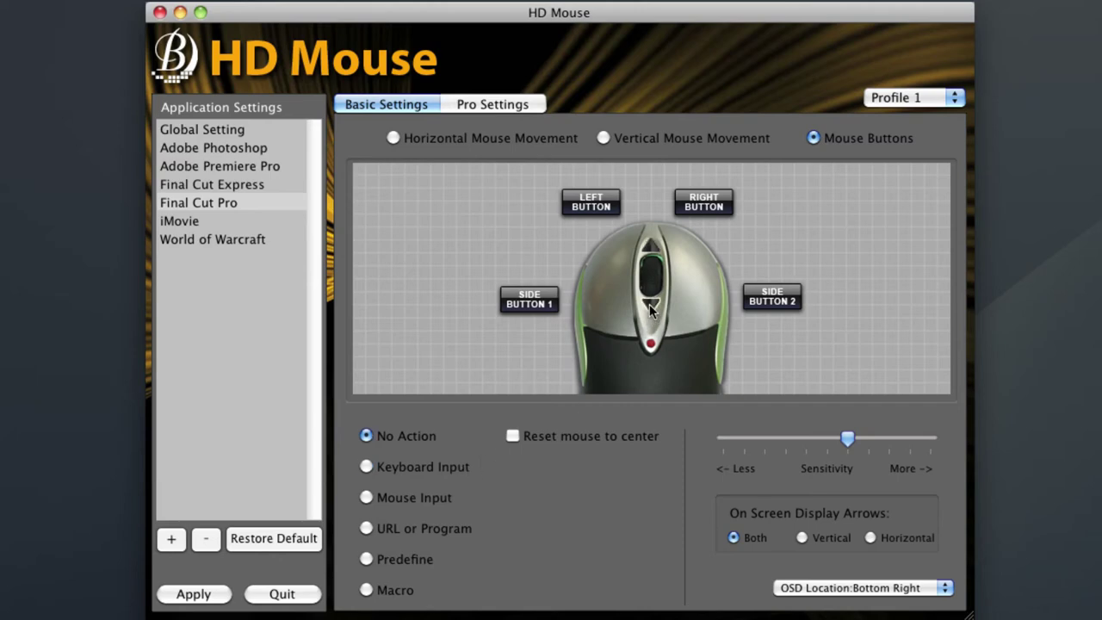
{"action": "left_click", "coordinate": [399, 464]}
{"action": "key", "text": "Left"}
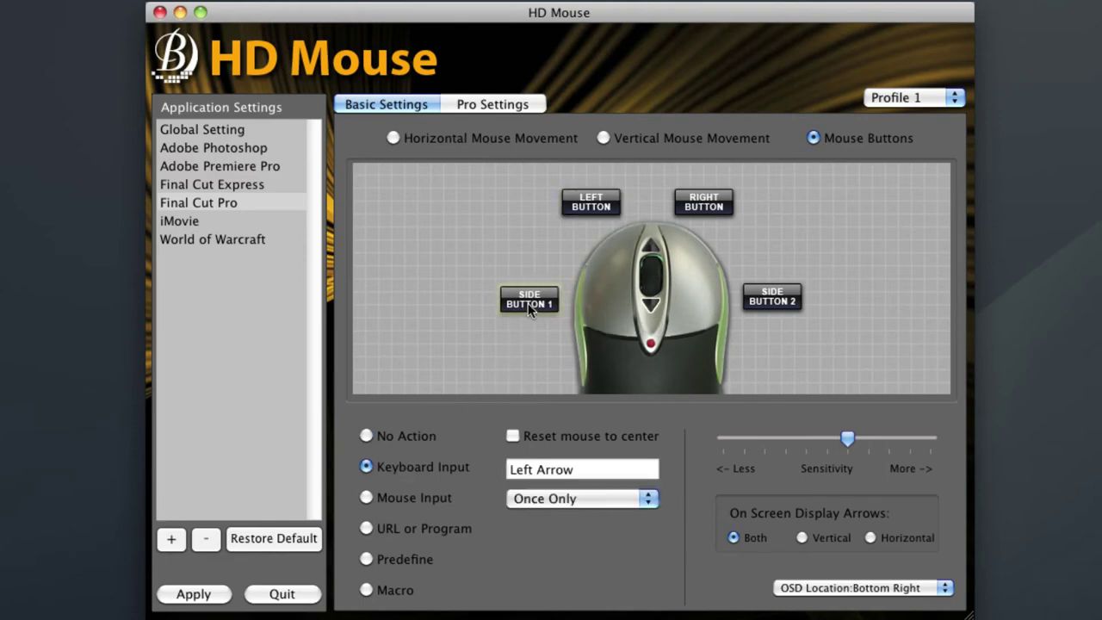
{"action": "left_click", "coordinate": [528, 303]}
{"action": "left_click", "coordinate": [430, 465]}
{"action": "key", "text": "space"}
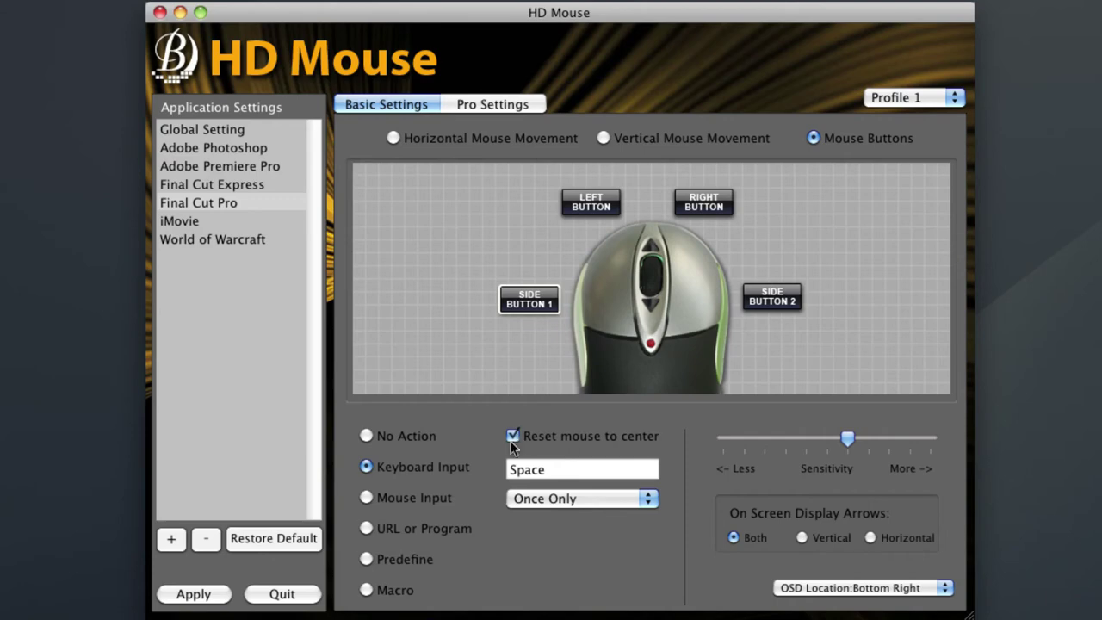
- Apply Profile 1's Final Cut Pro mappings
{"action": "left_click", "coordinate": [203, 596]}
- Switch to Profile 2 and show its Final Cut Pro application settings
{"action": "left_click", "coordinate": [950, 100]}
{"action": "left_click", "coordinate": [933, 114]}
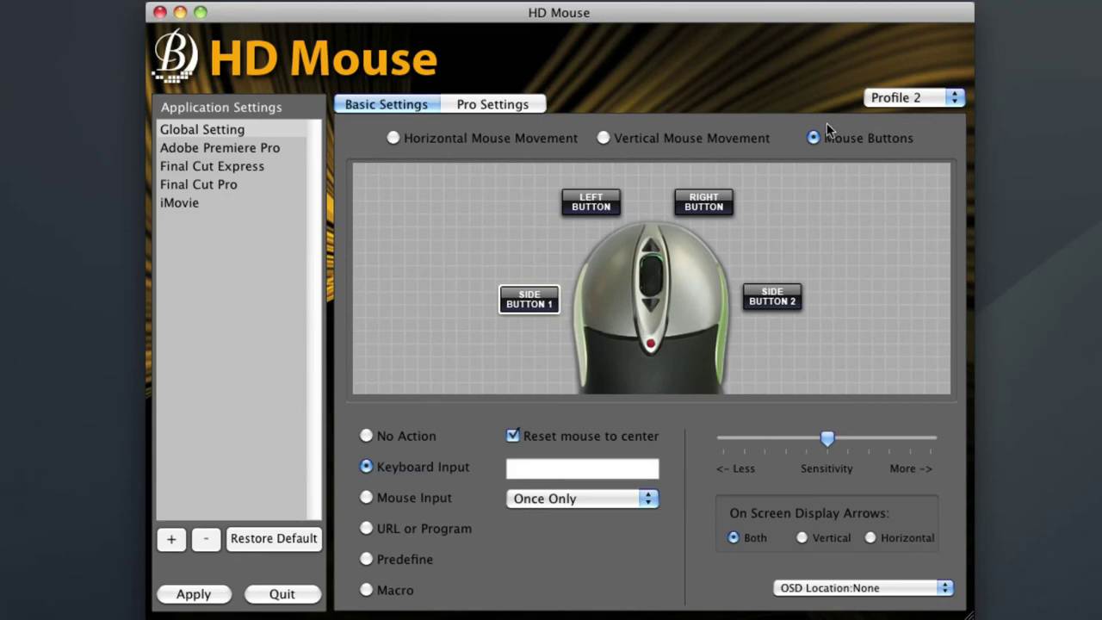
{"action": "left_click", "coordinate": [208, 183]}
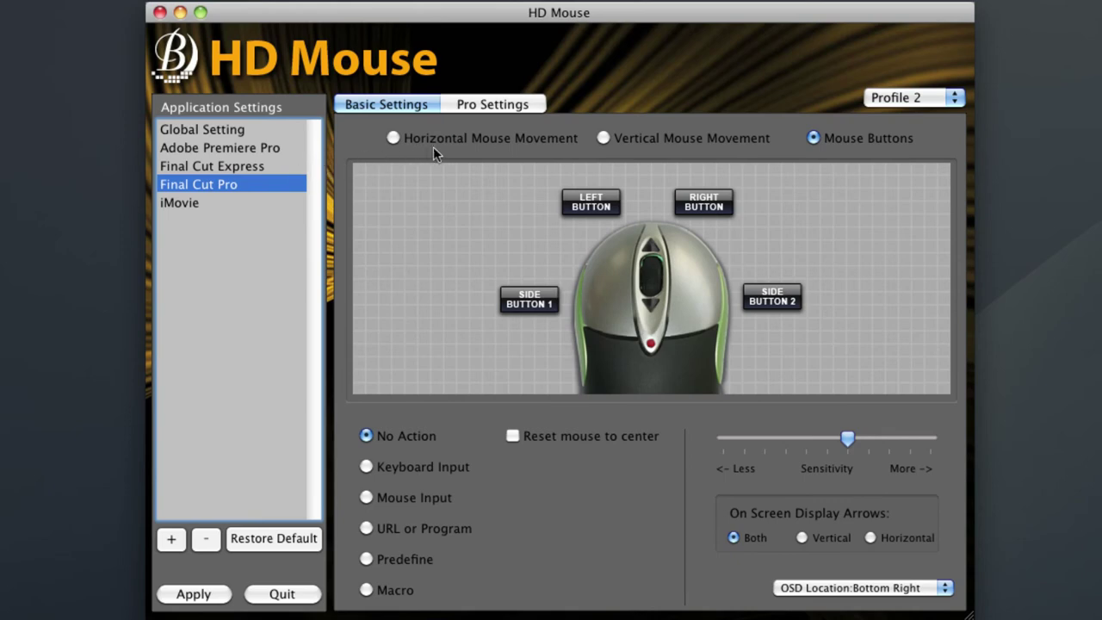
- Verify the left and right buttons keep Mouse Input clicks, then open Pro Settings
{"action": "left_click", "coordinate": [596, 198]}
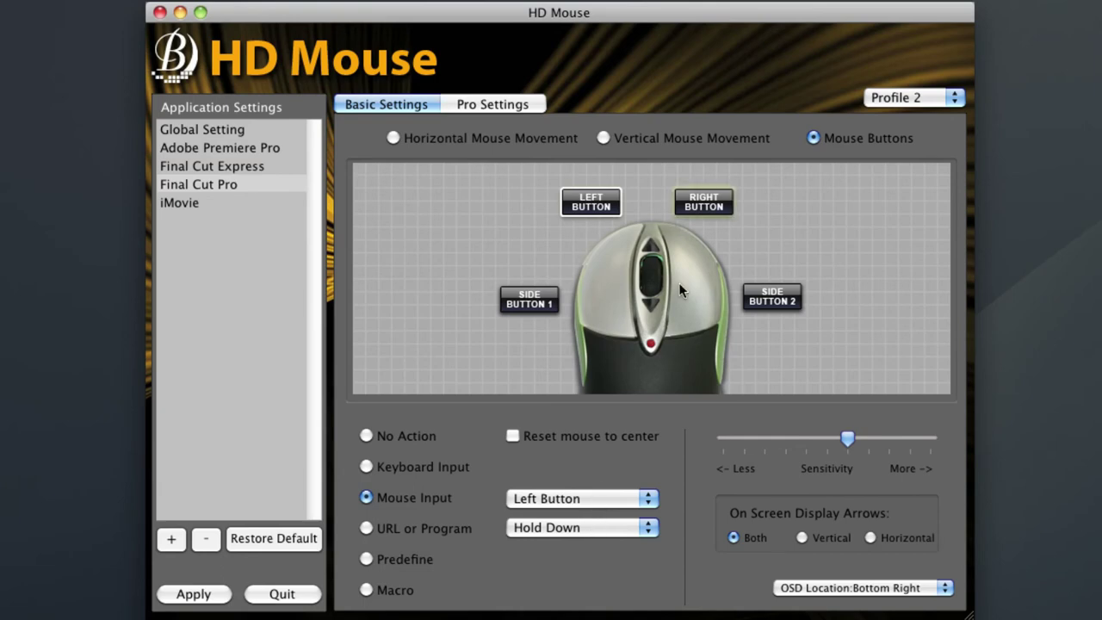
{"action": "left_click", "coordinate": [717, 204]}
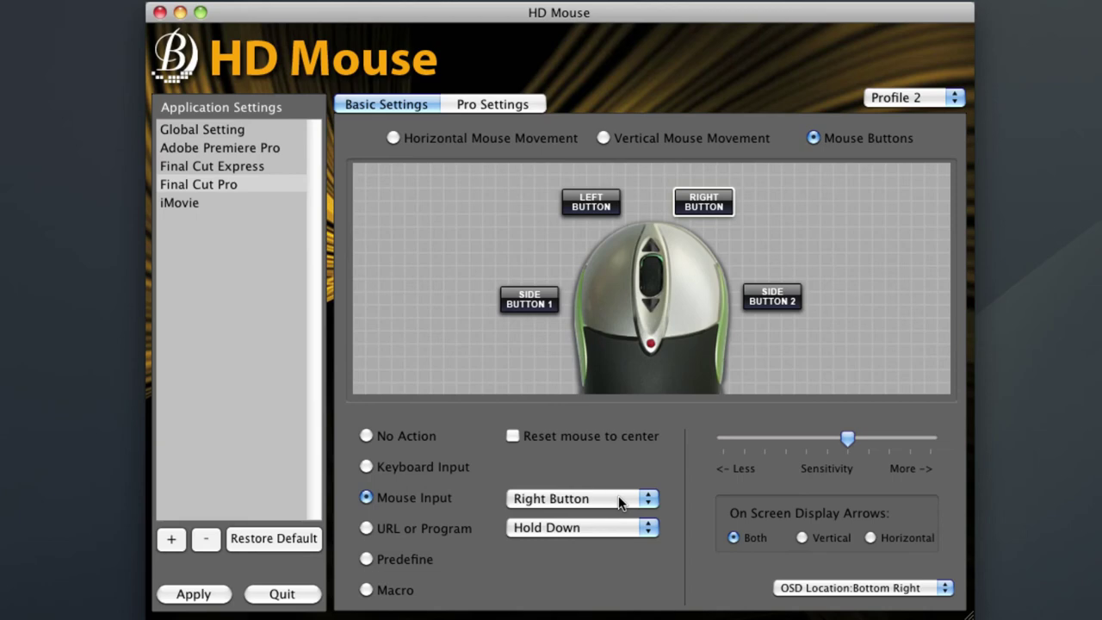
{"action": "left_click", "coordinate": [496, 104]}
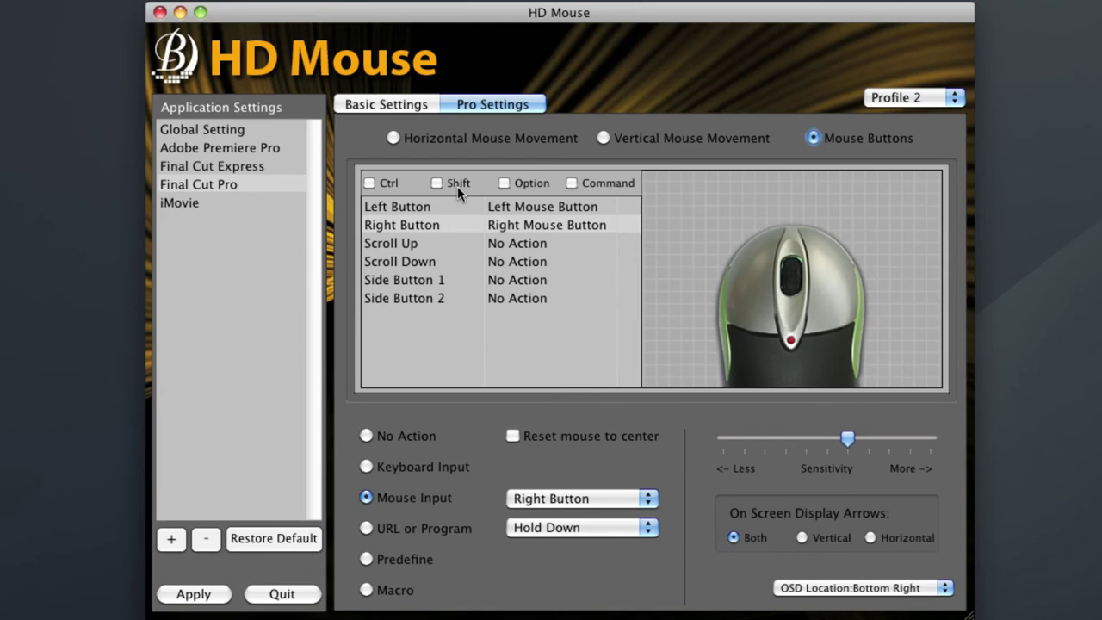
- Under the Shift modifier, map Left Button to i and Right Button to o, then uncheck Shift
{"action": "left_click", "coordinate": [457, 185]}
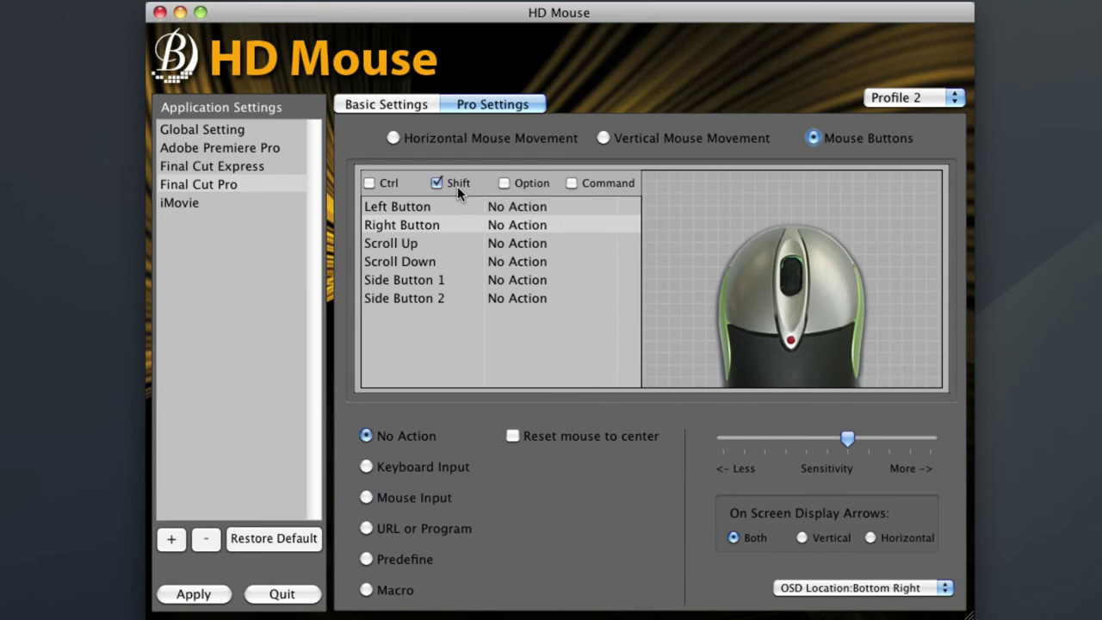
{"action": "left_click", "coordinate": [420, 208]}
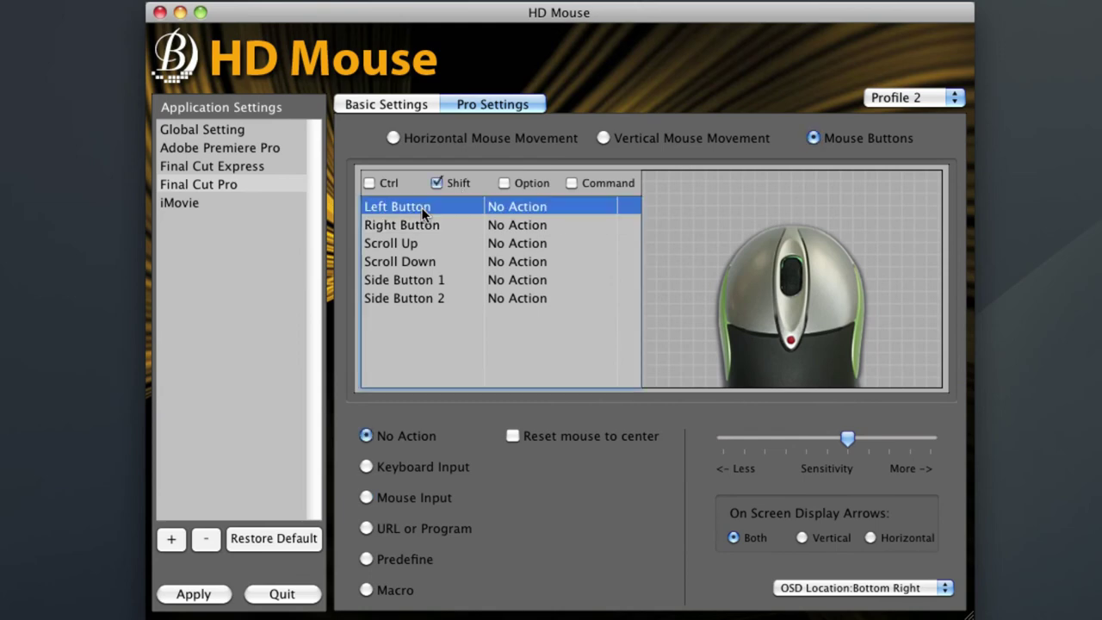
{"action": "left_click", "coordinate": [403, 466]}
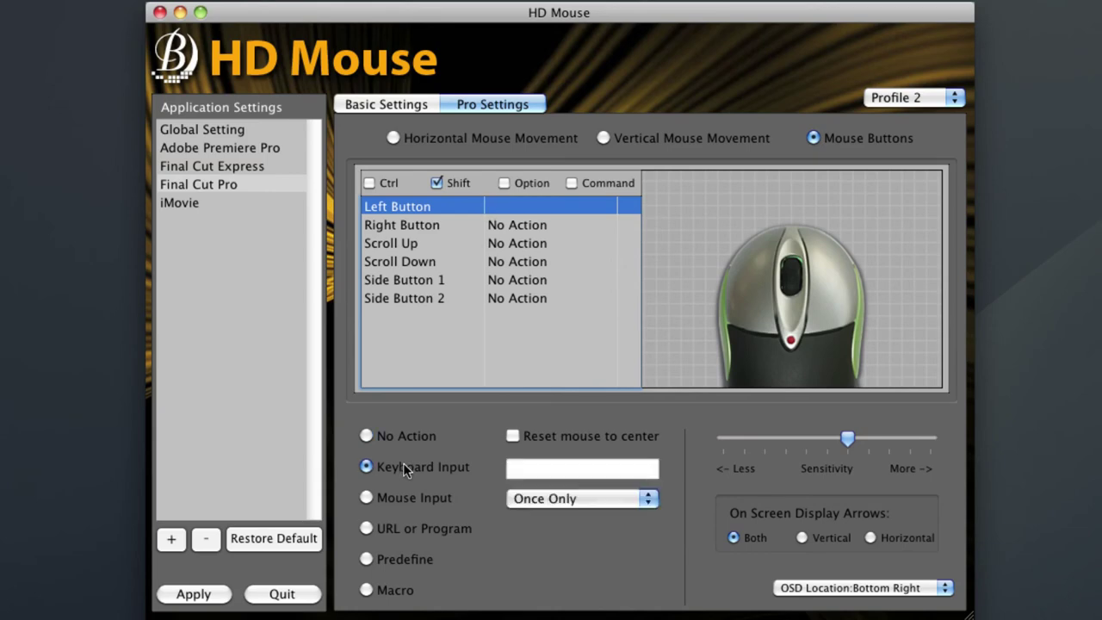
{"action": "type", "text": "i"}
{"action": "left_click", "coordinate": [414, 225]}
{"action": "left_click", "coordinate": [403, 464]}
{"action": "type", "text": "o"}
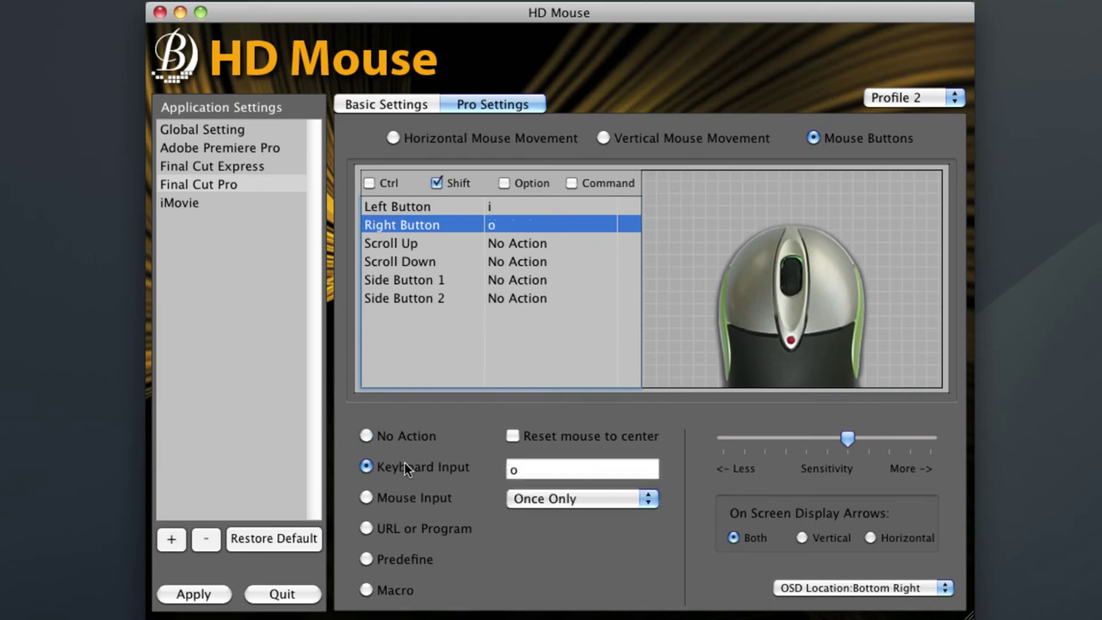
{"action": "left_click", "coordinate": [451, 179]}
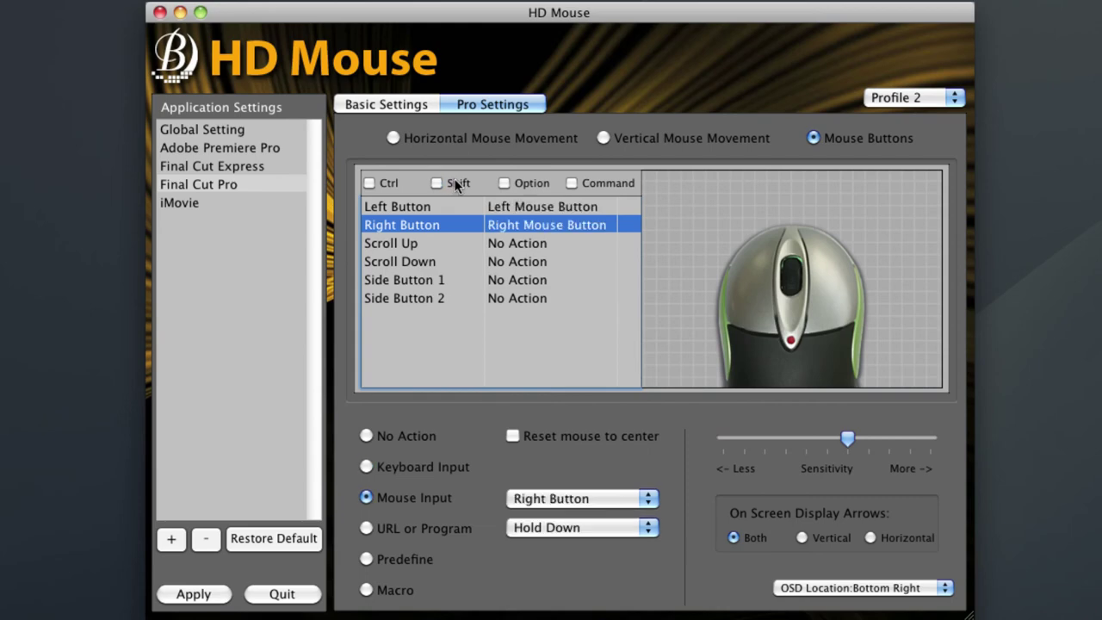
- Map Scroll Up to Right Arrow, Scroll Down to Left Arrow, Side Button 1 to ; and Side Button 2 to '
{"action": "left_click", "coordinate": [408, 242]}
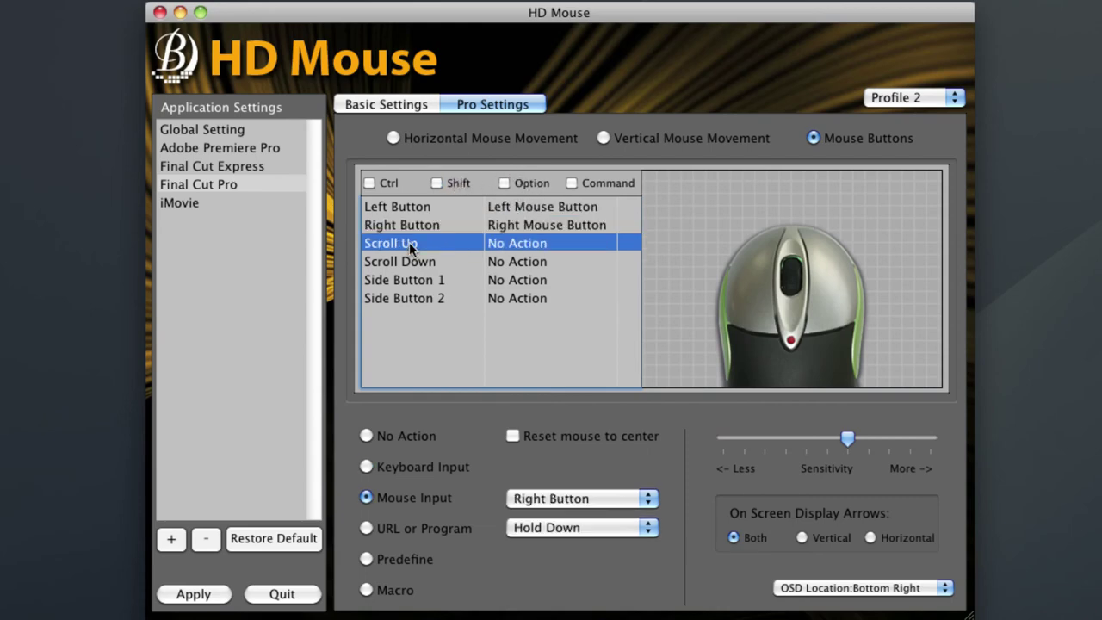
{"action": "left_click", "coordinate": [399, 467]}
{"action": "key", "text": "Right"}
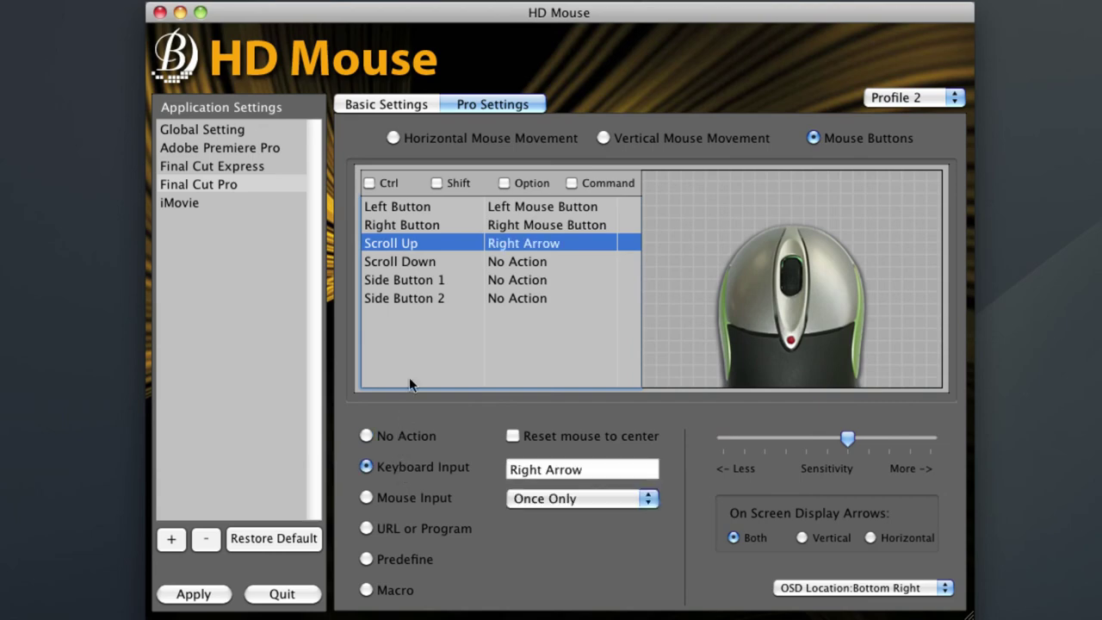
{"action": "left_click", "coordinate": [423, 264]}
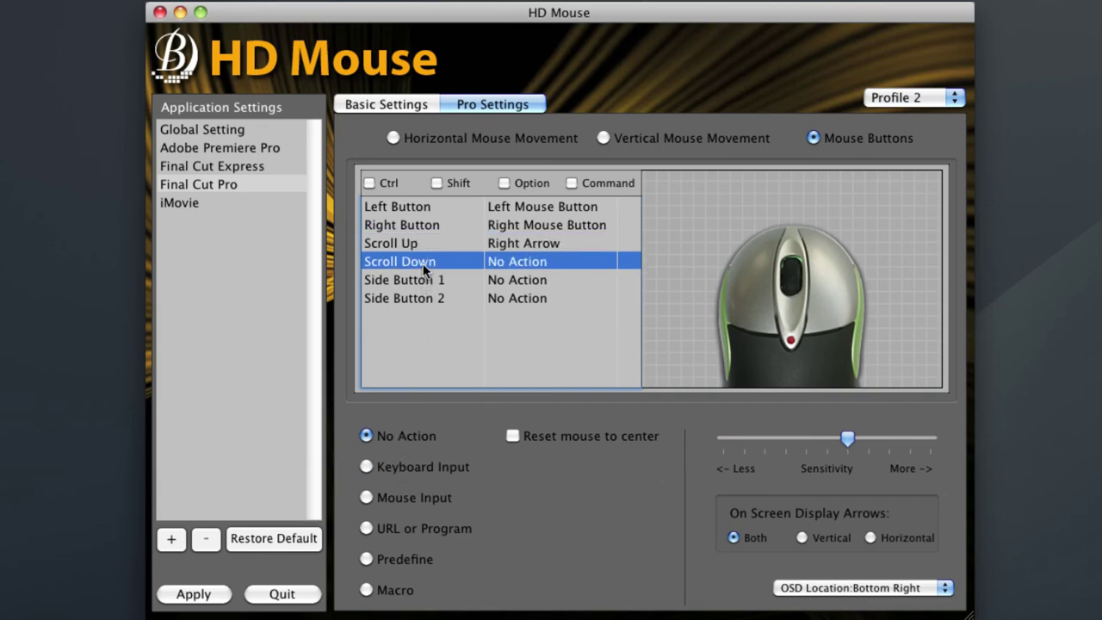
{"action": "left_click", "coordinate": [416, 465]}
{"action": "key", "text": "Left"}
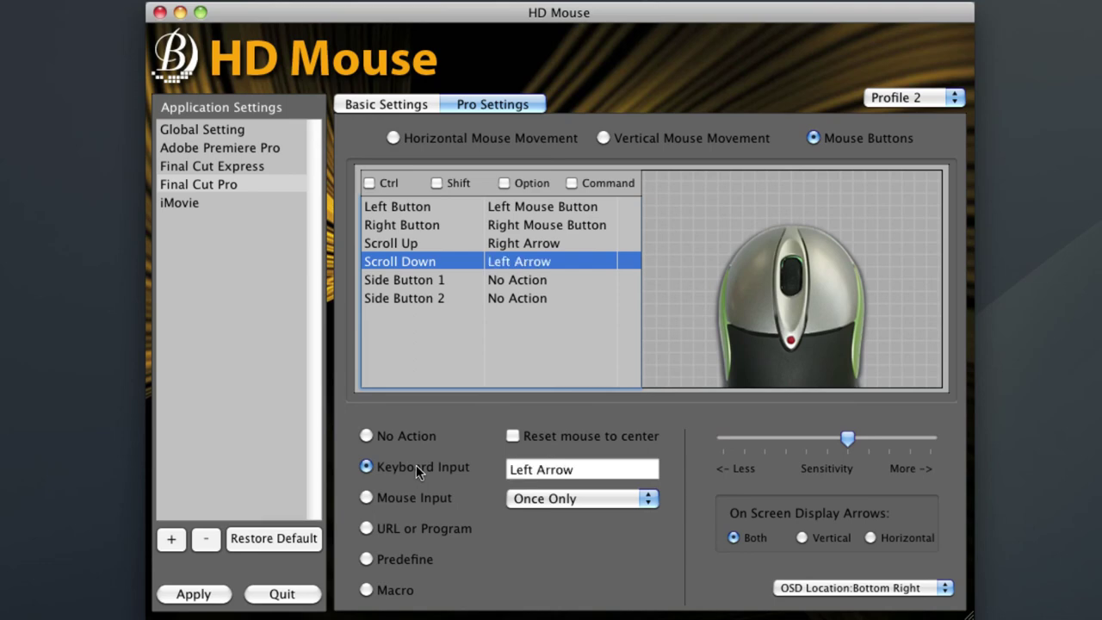
{"action": "left_click", "coordinate": [435, 282]}
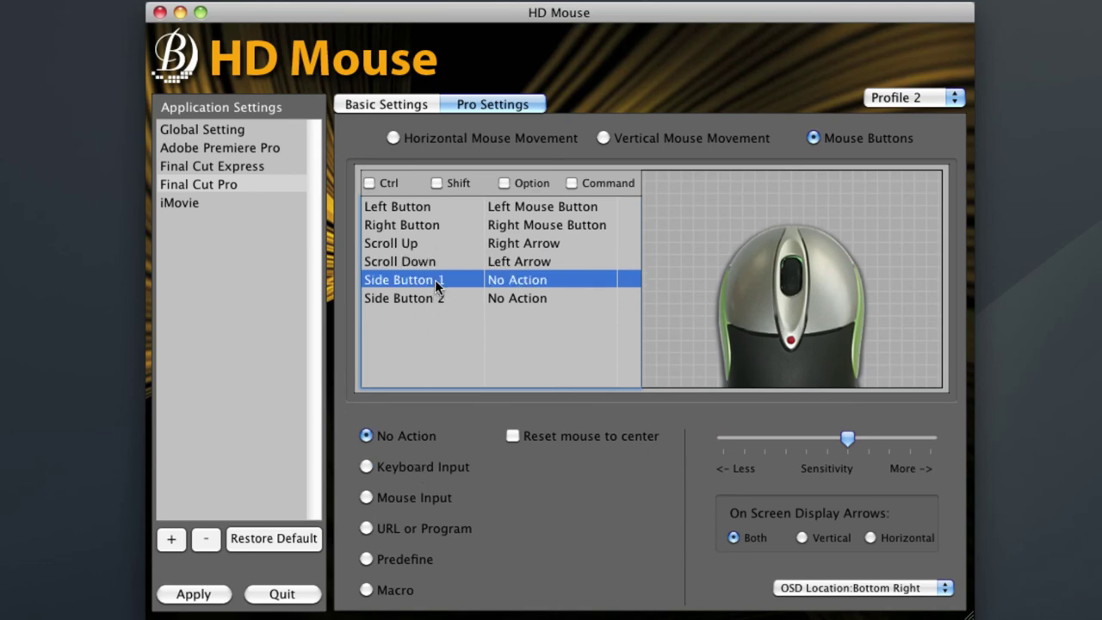
{"action": "left_click", "coordinate": [415, 465]}
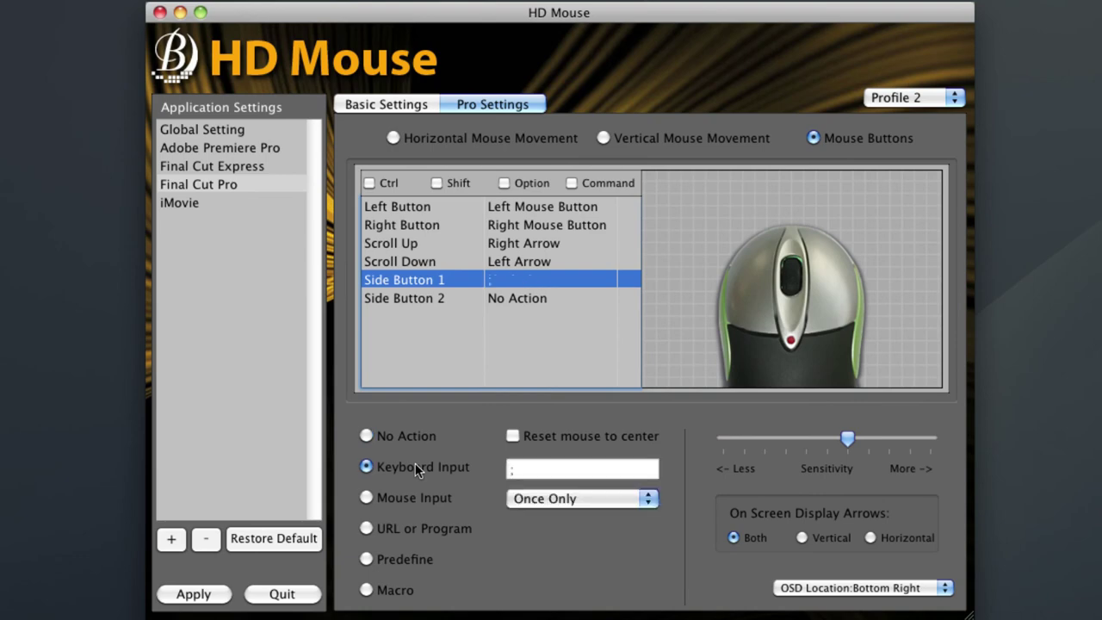
{"action": "left_click", "coordinate": [411, 299]}
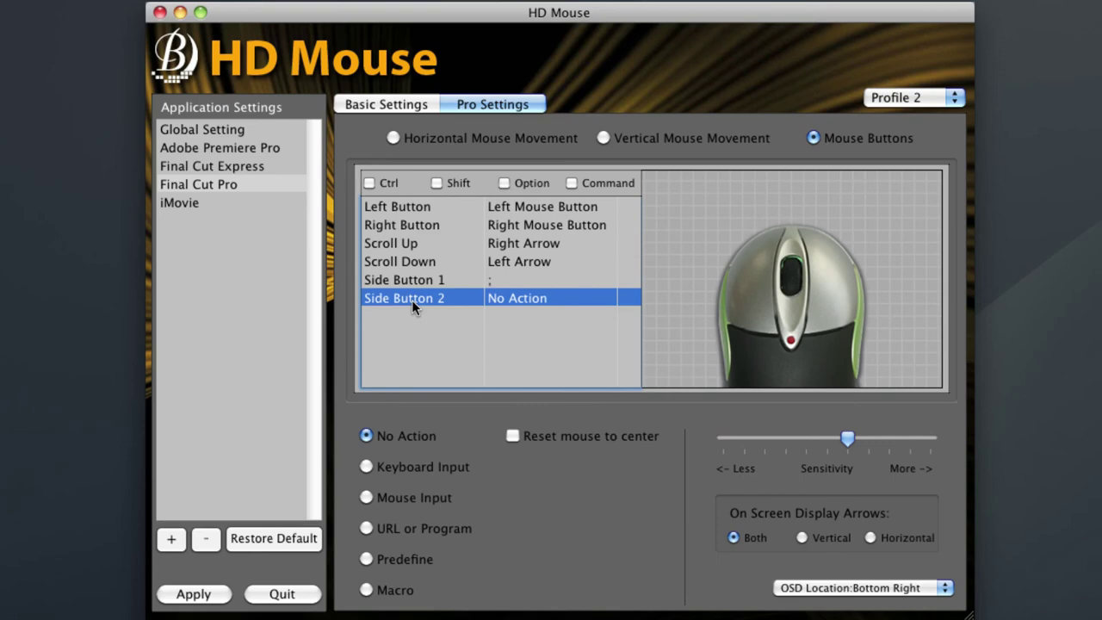
{"action": "left_click", "coordinate": [406, 469]}
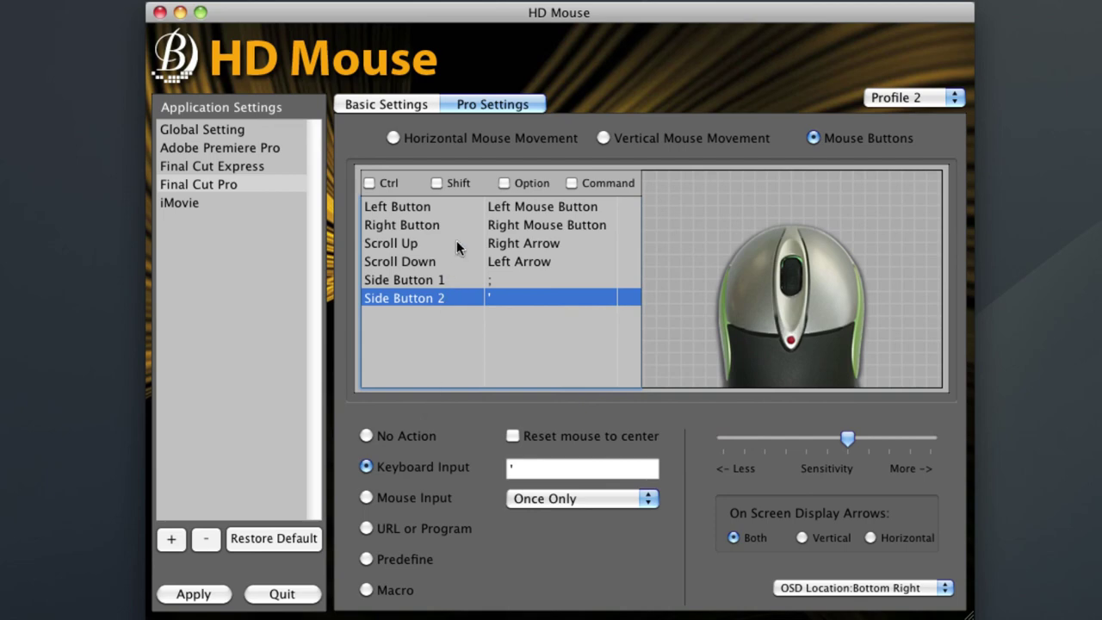
- Map Shift + Side Button 1 to the Space keystroke and apply Profile 2's settings
{"action": "left_click", "coordinate": [455, 184]}
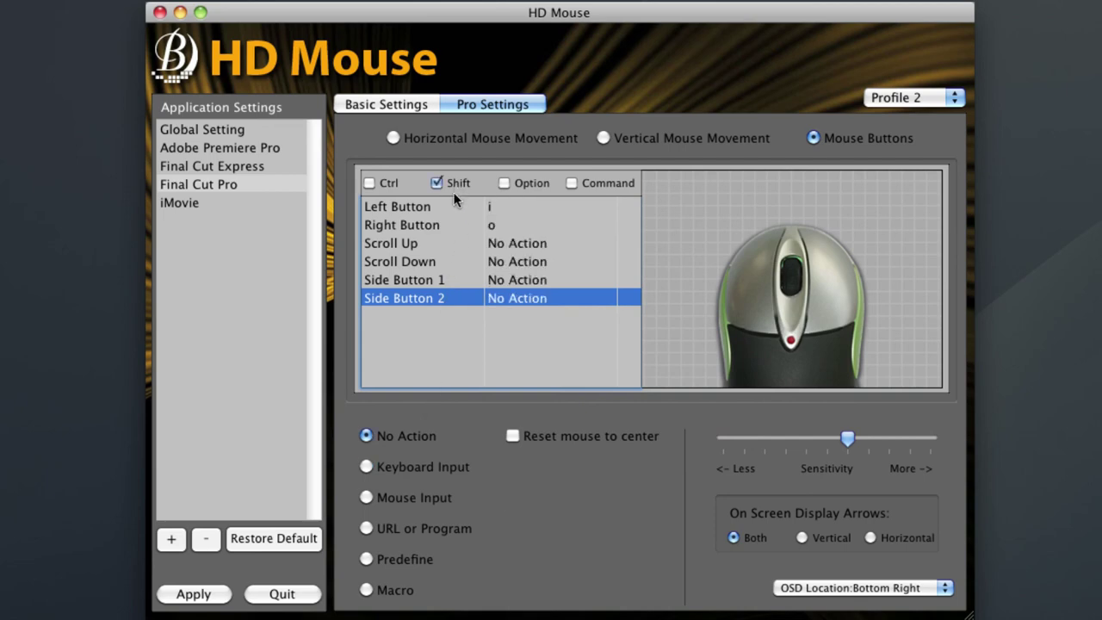
{"action": "left_click", "coordinate": [434, 282]}
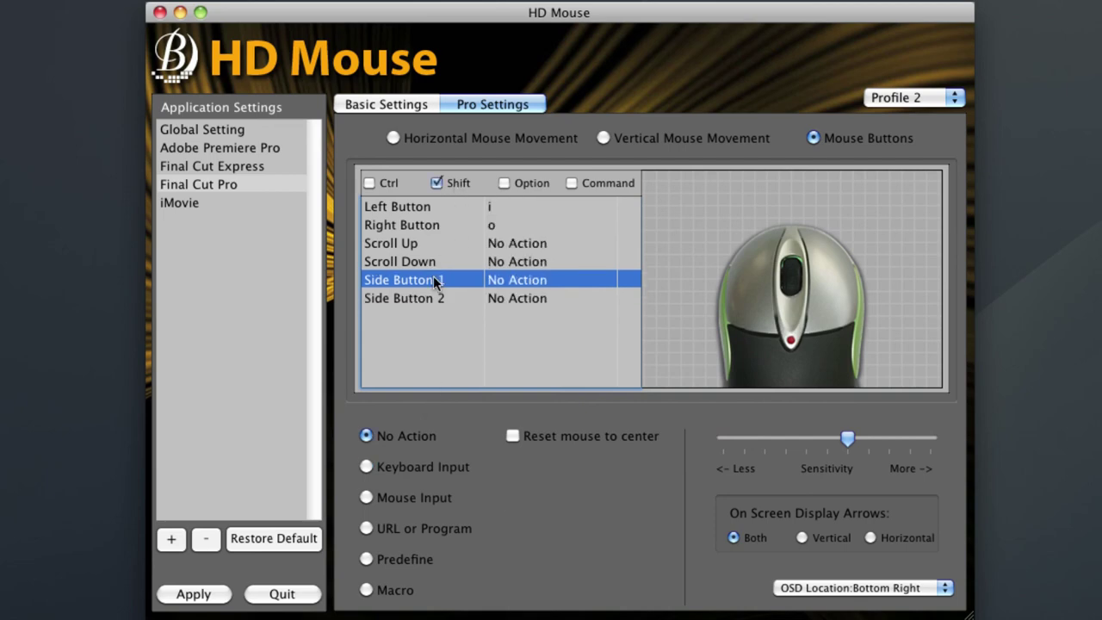
{"action": "left_click", "coordinate": [411, 462]}
{"action": "key", "text": "space"}
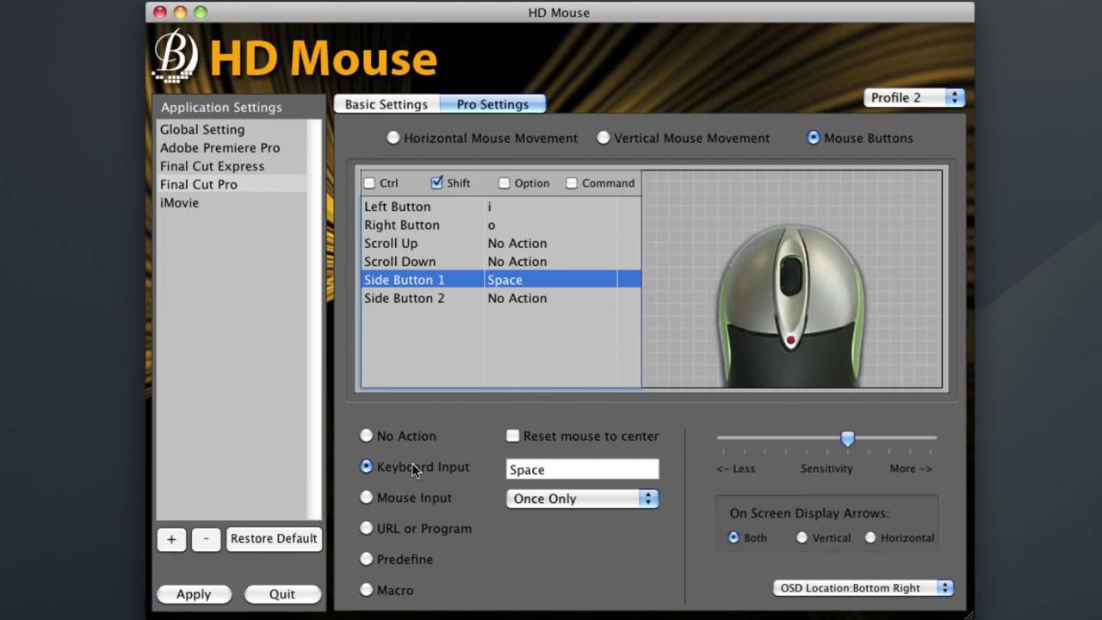
{"action": "left_click", "coordinate": [193, 595]}
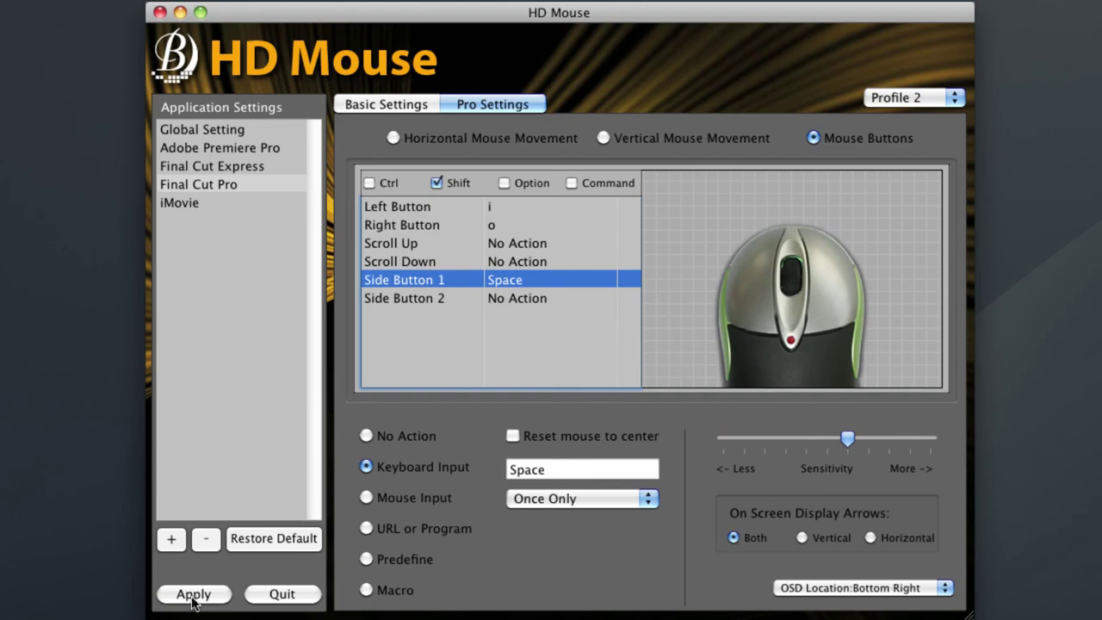